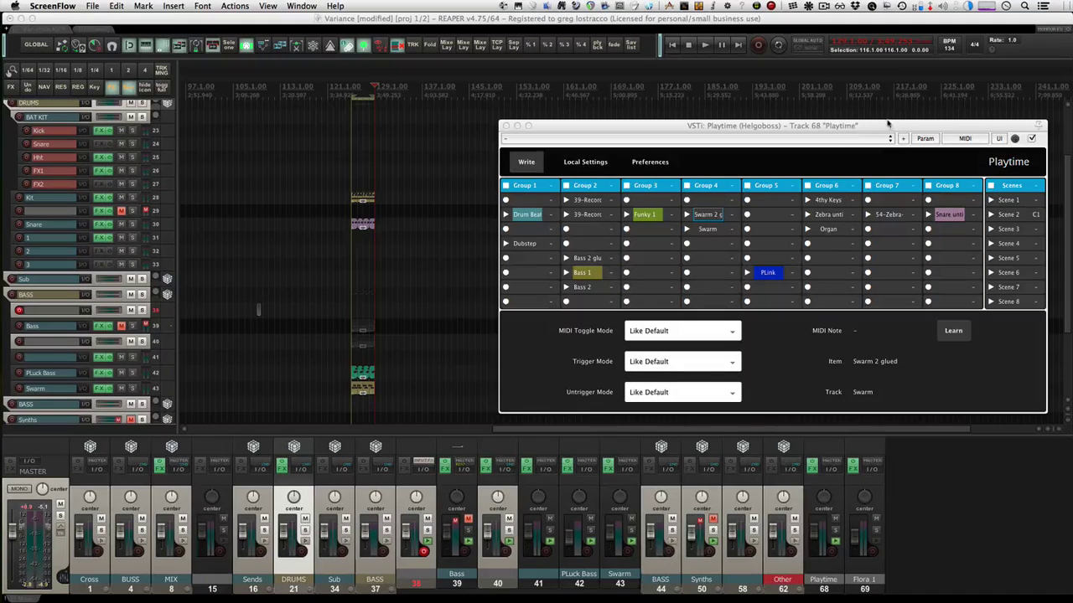
left_click_drag(725, 126, 757, 132)
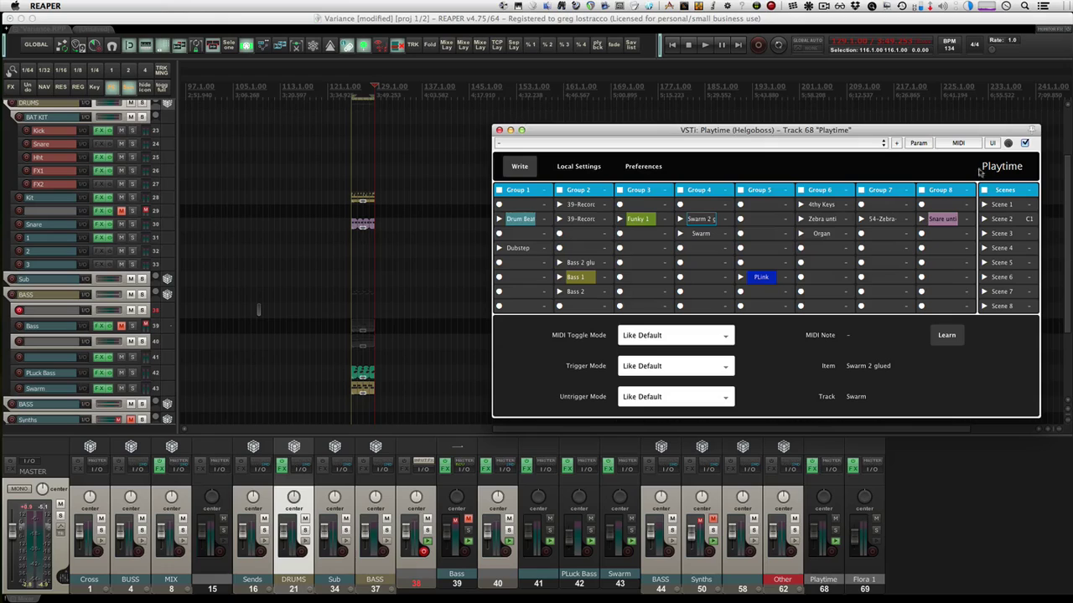
left_click_drag(590, 141, 587, 142)
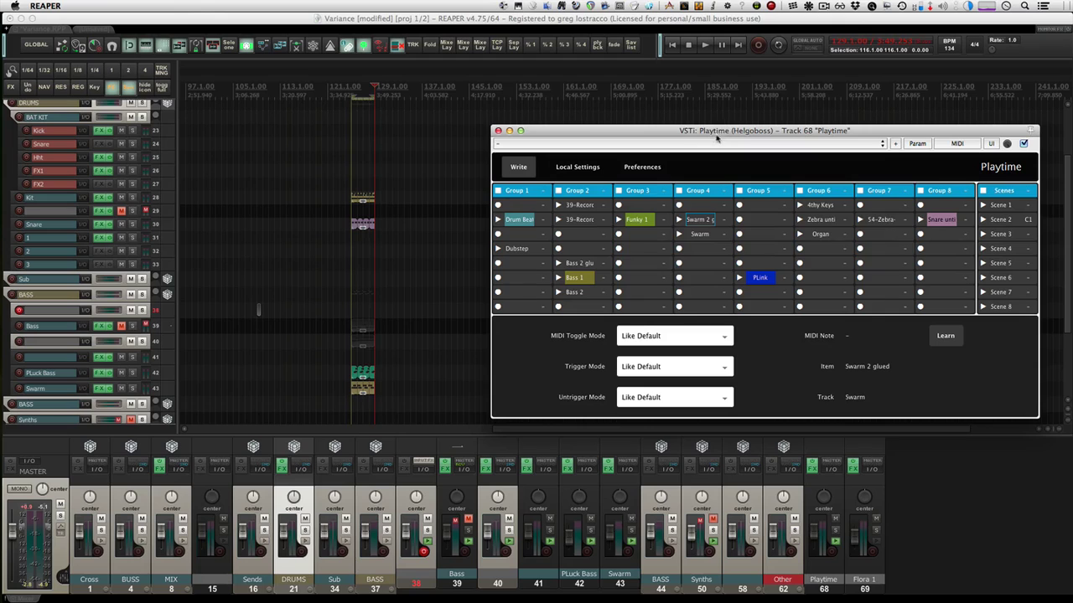
left_click_drag(720, 130, 719, 127)
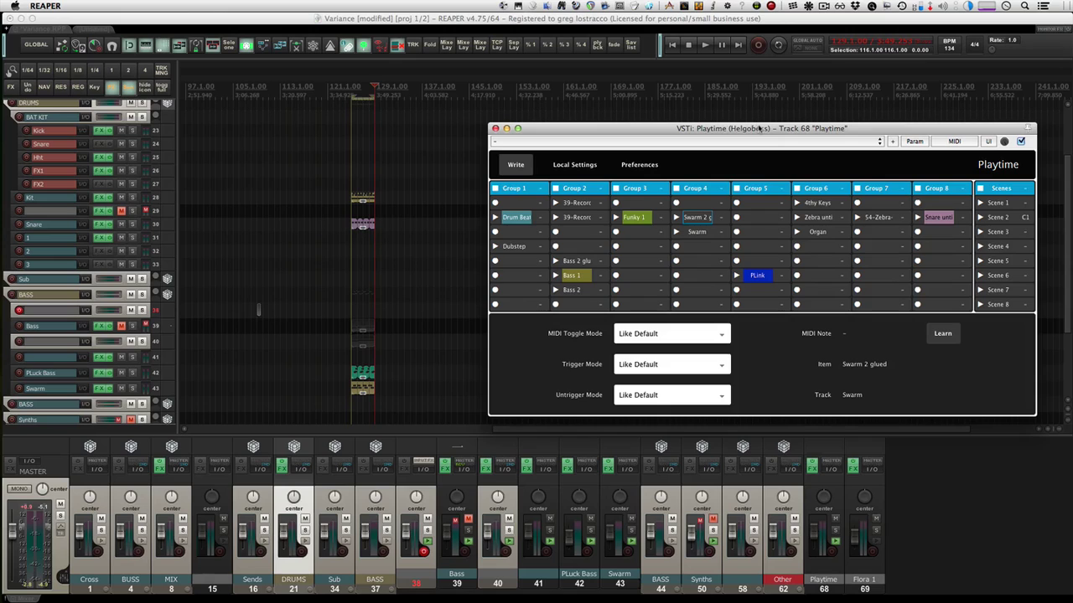
left_click_drag(777, 130, 789, 132)
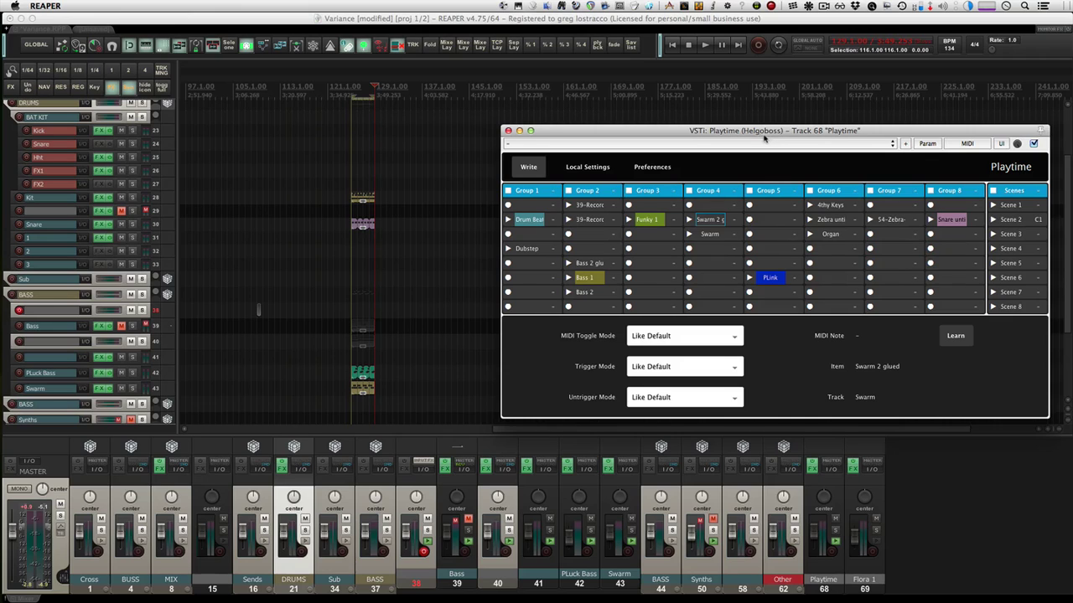
left_click_drag(771, 131, 734, 131)
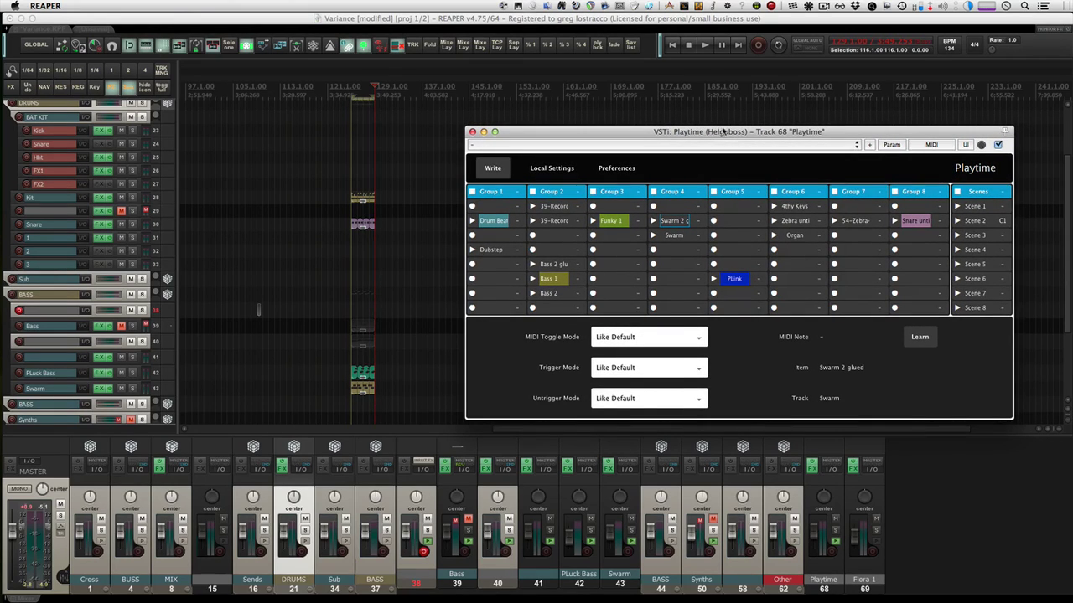
left_click_drag(722, 132, 735, 132)
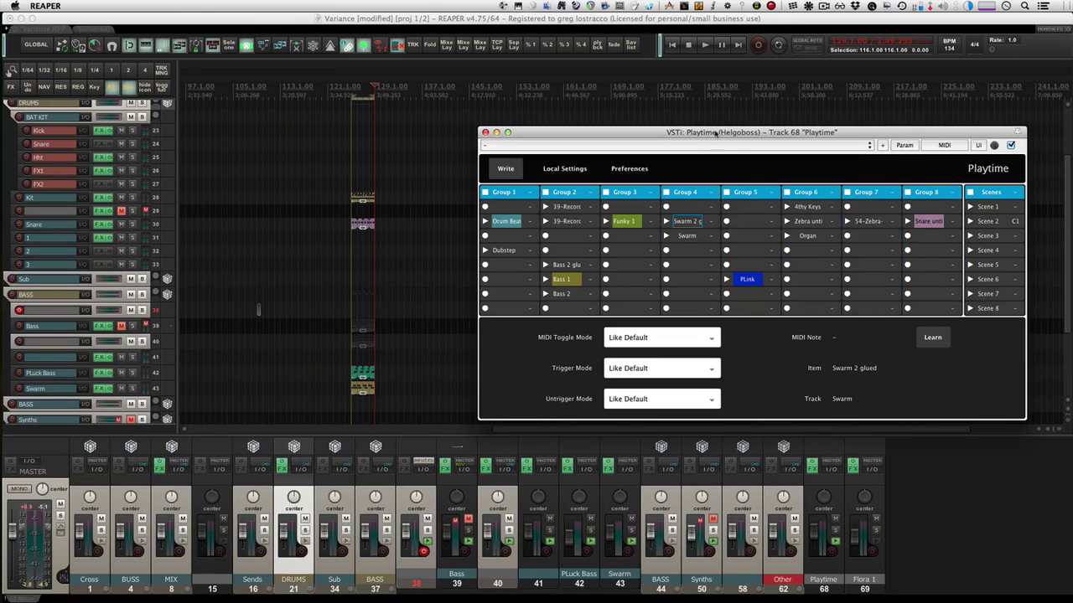
left_click_drag(700, 135, 698, 133)
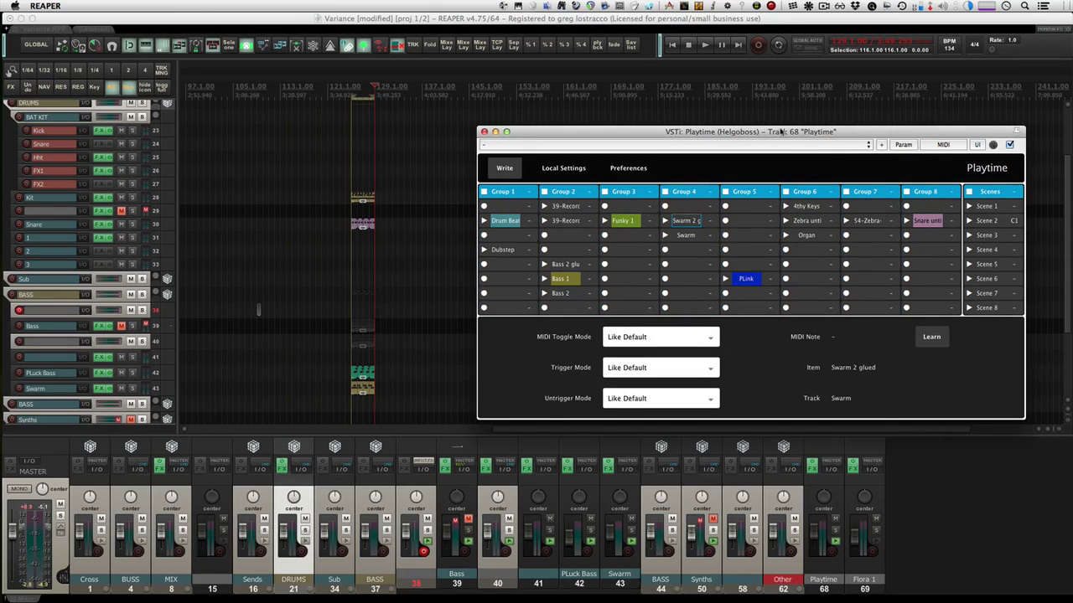
left_click_drag(780, 132, 777, 138)
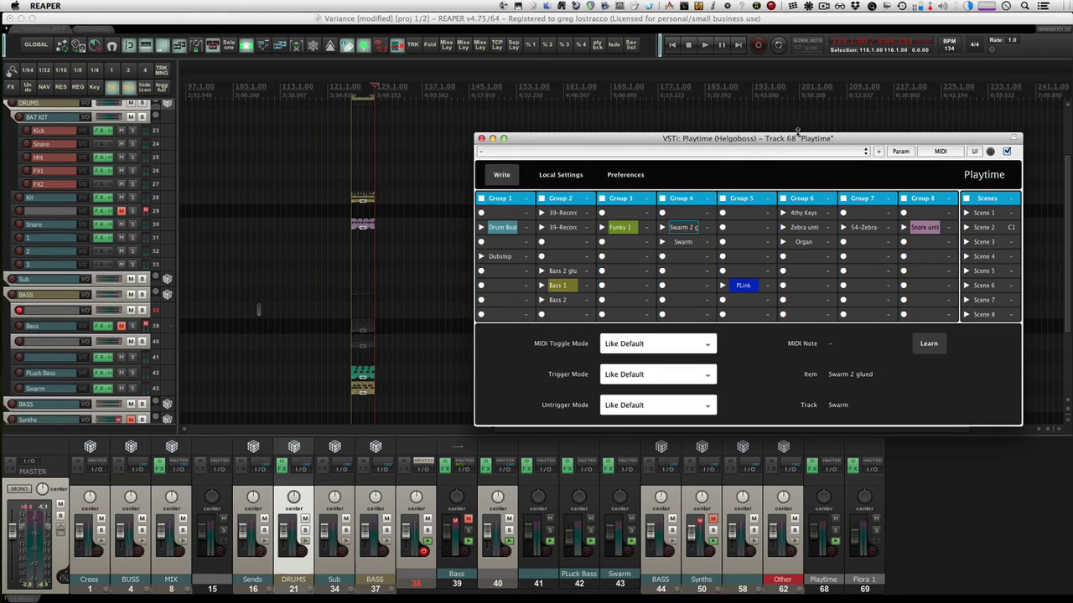
left_click_drag(788, 143, 827, 99)
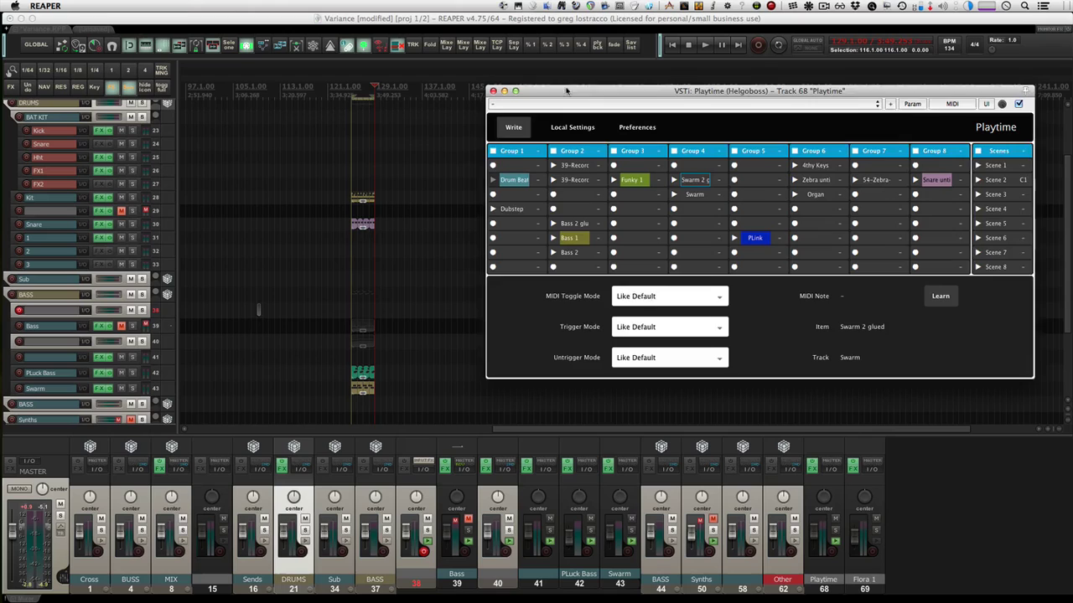
left_click_drag(553, 104, 559, 96)
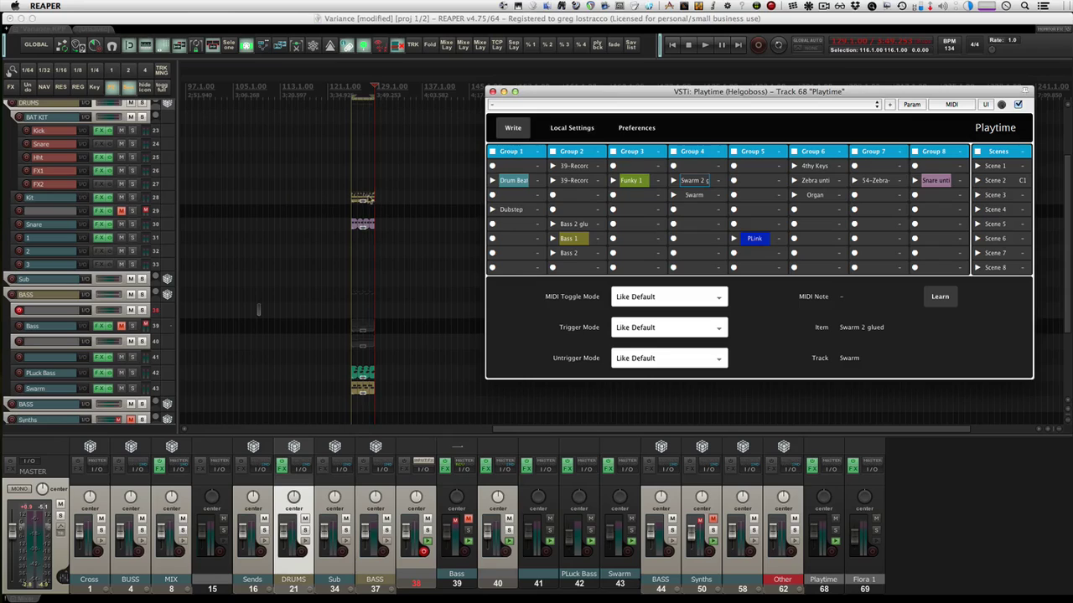
- Solo the Kit track and play its Drum Beat item from the start of the item at bar 125
left_click_drag(407, 174, 332, 215)
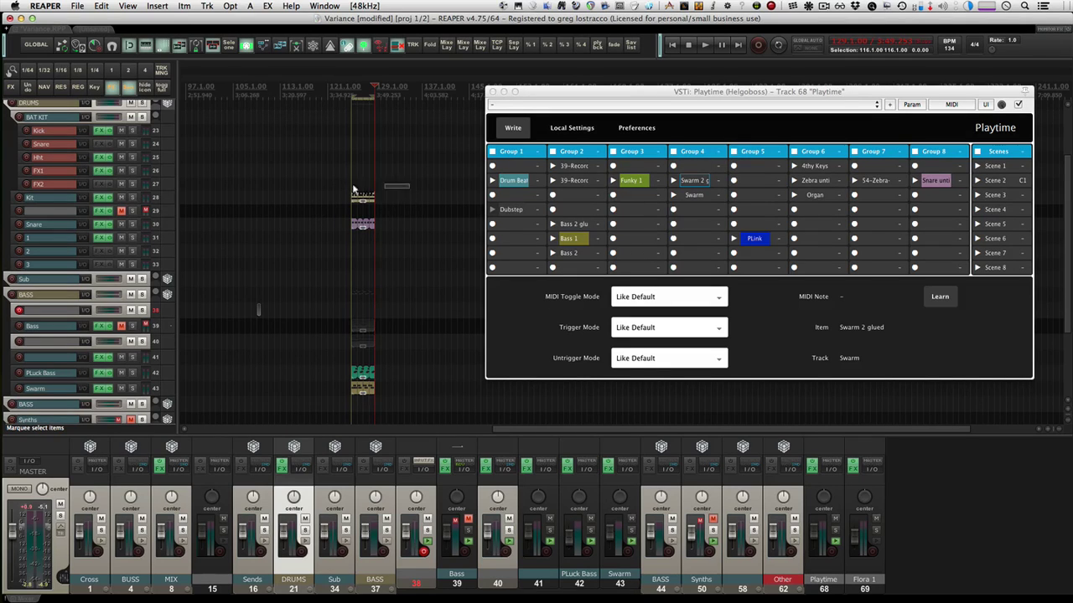
left_click_drag(410, 178, 307, 214)
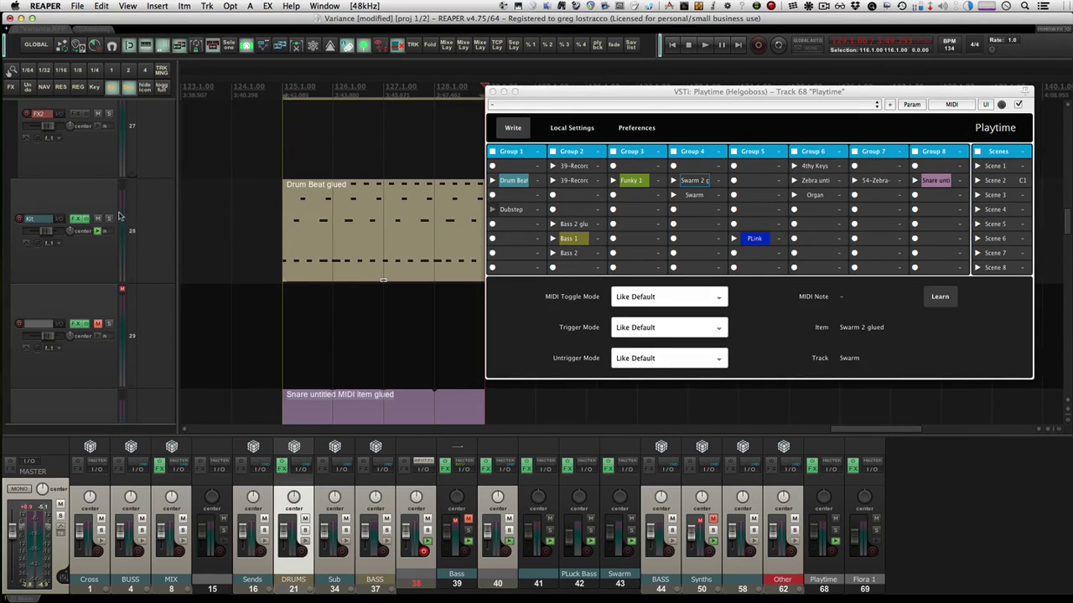
left_click(109, 219)
scroll(232, 201, "down", 3)
scroll(232, 201, "up", 1)
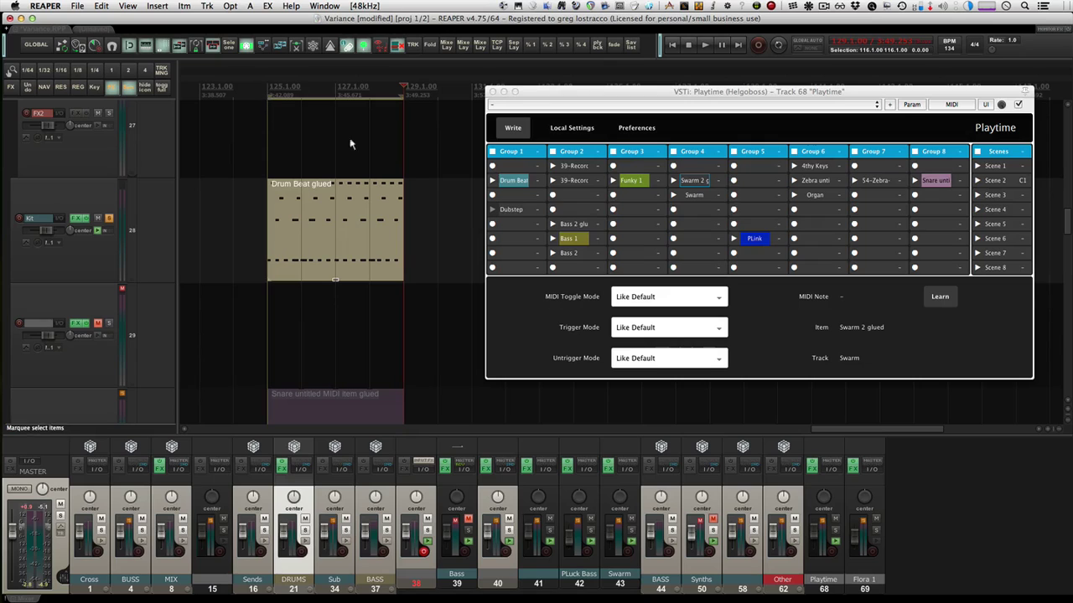
key("space")
key("space")
left_click(268, 126)
key("space")
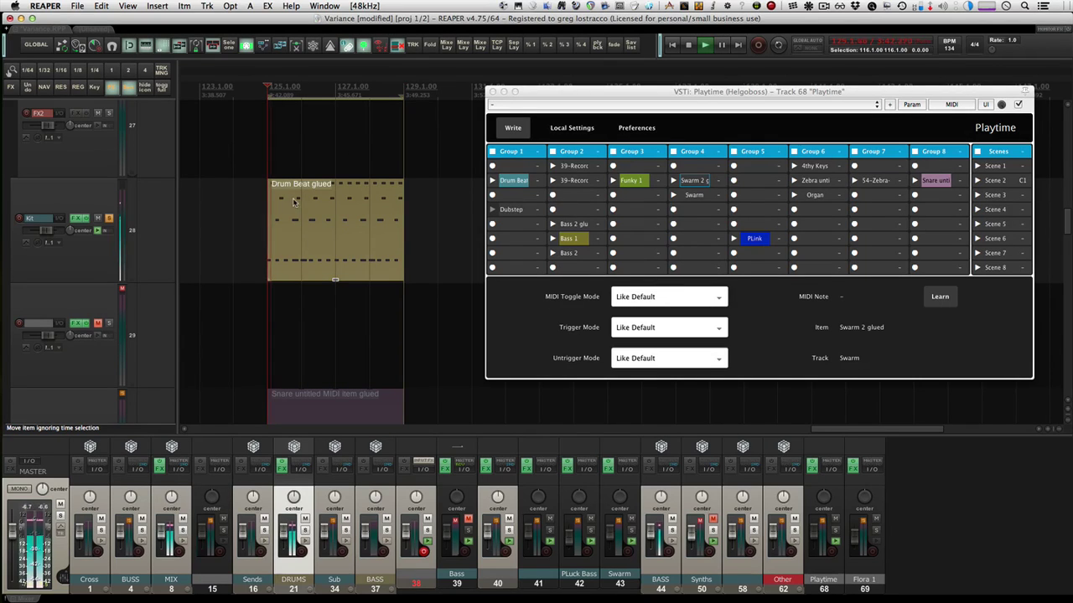
- Place a two-bar copy of the Drum Beat item at bar 133 and shift the Group 1 Drum Beat clip down one slot
scroll(255, 239, "down", 2)
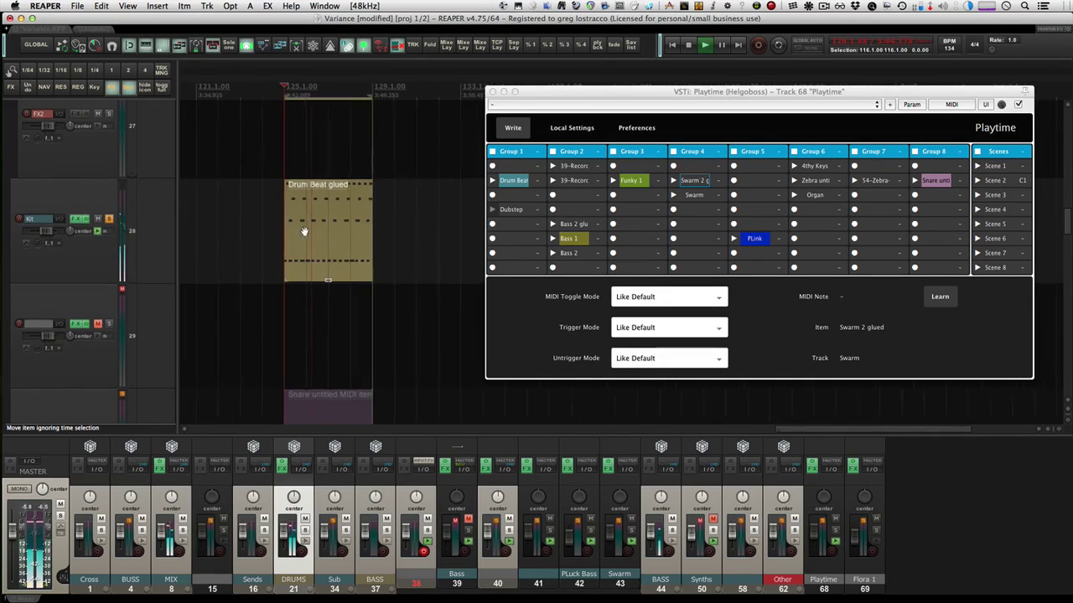
left_click_drag(293, 227, 418, 226)
left_click_drag(513, 180, 514, 195)
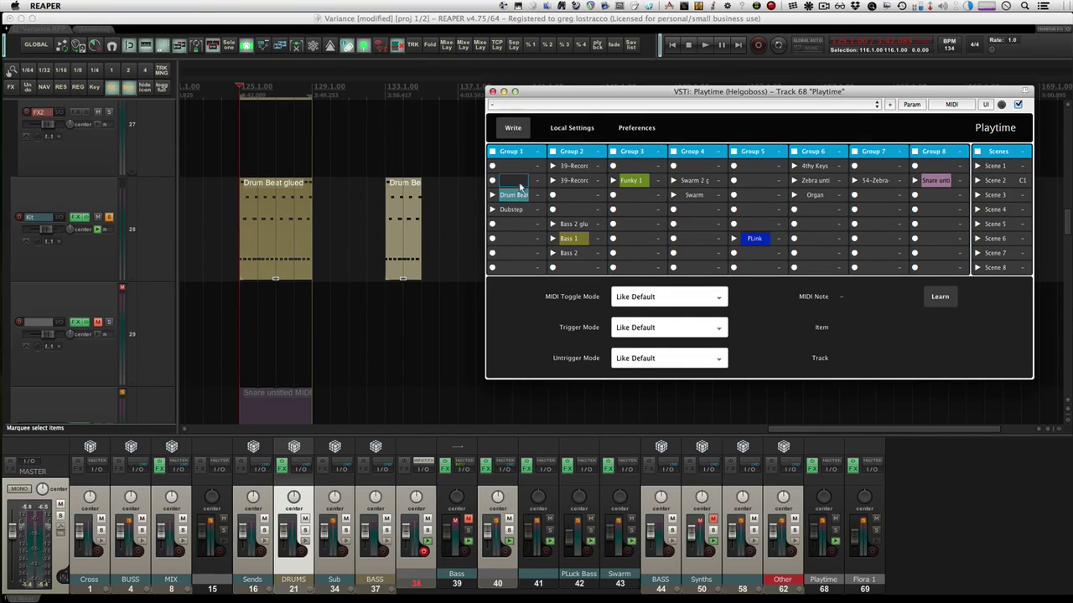
- Fill the emptied Scene 2 slot of Group 1 with the two-bar Drum Beat copy on the Kit track
left_click(417, 225)
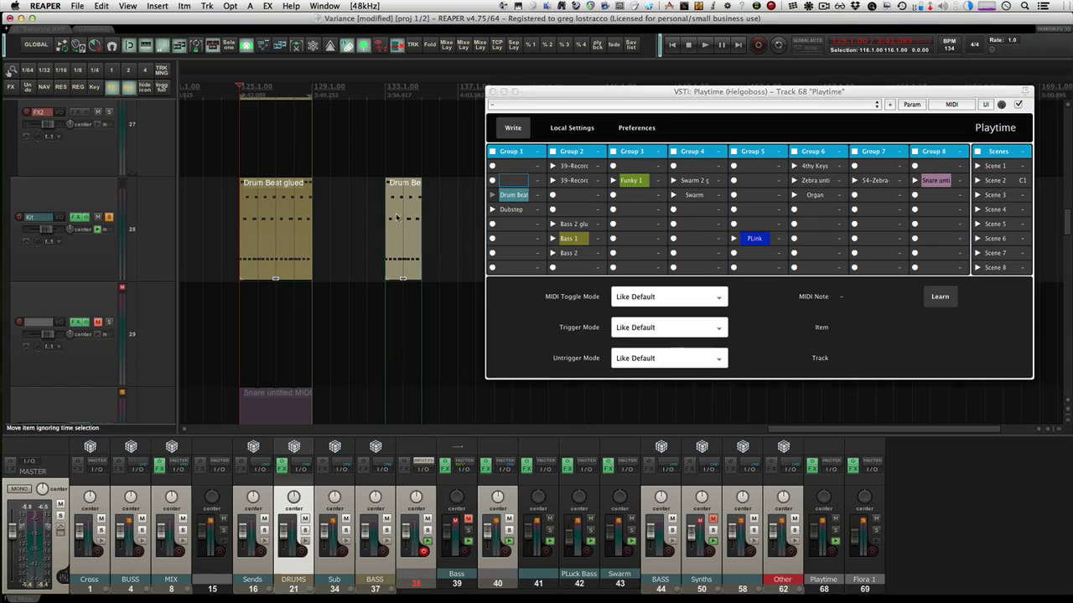
left_click_drag(408, 227, 411, 203)
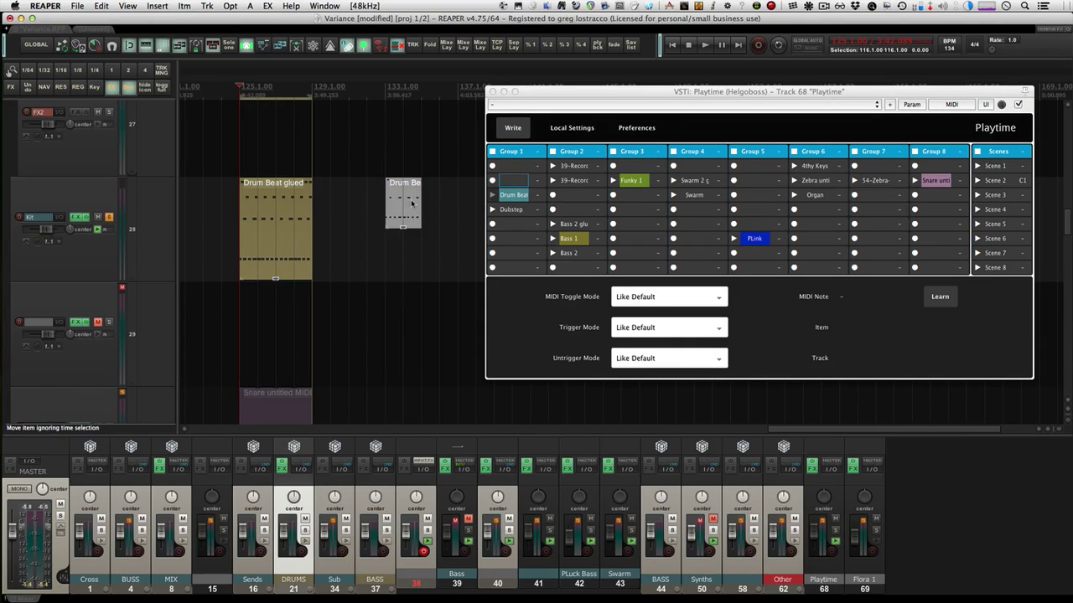
right_click(514, 181)
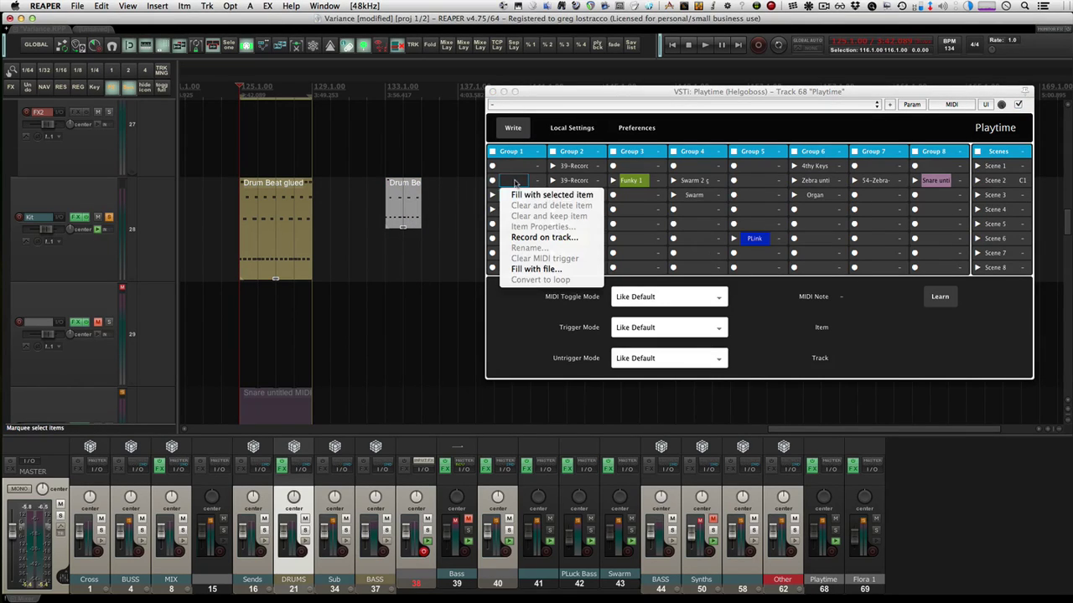
left_click(534, 195)
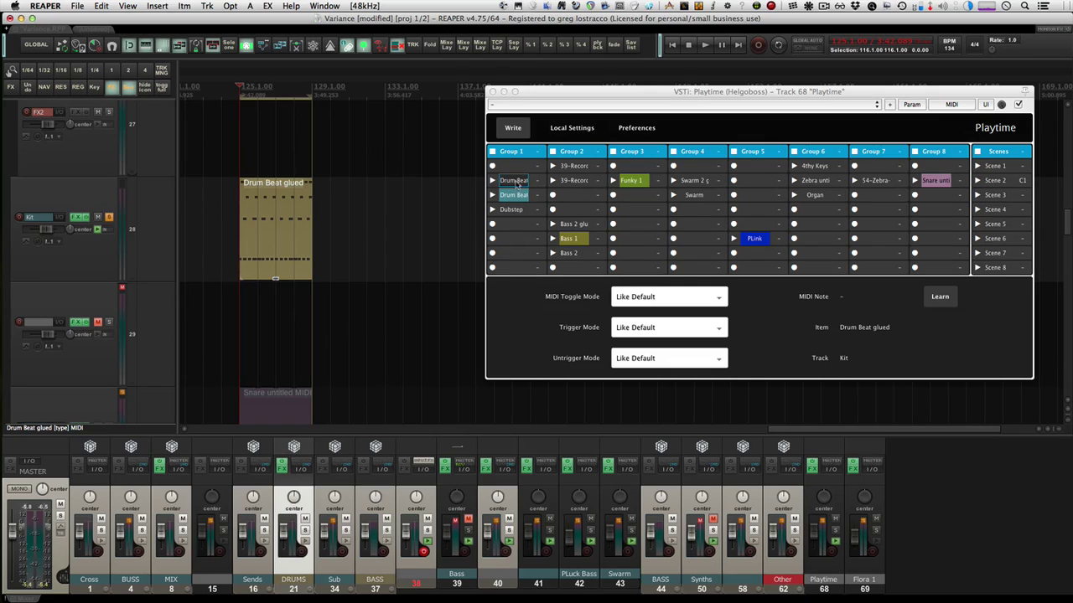
- Audition the newly filled Drum Beat clip in the Scene 2 slot of Group 1 and stop playback
right_click(516, 183)
left_click(705, 300)
left_click(493, 181)
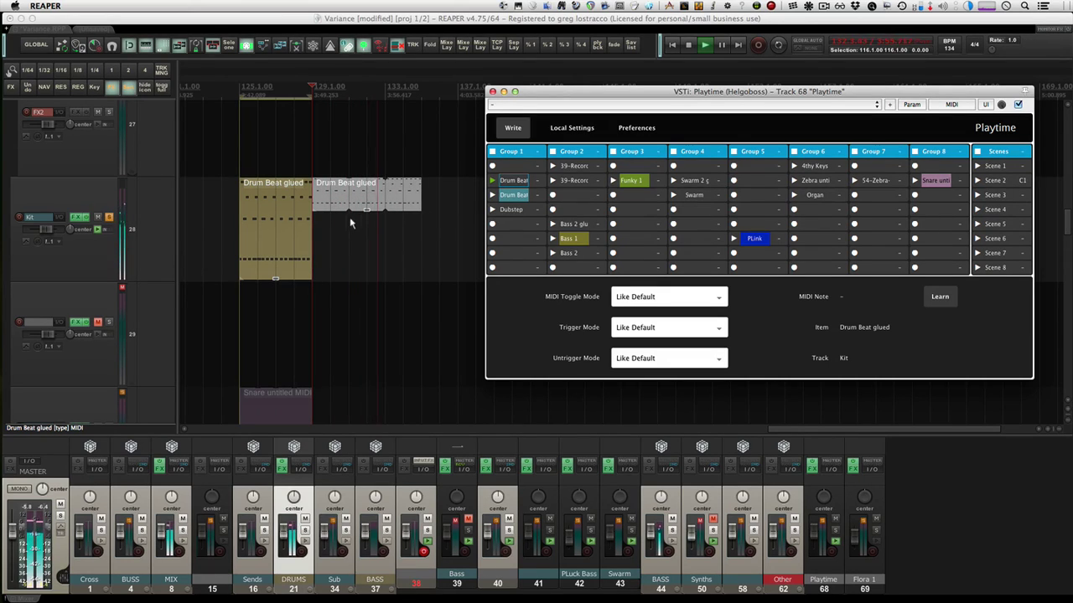
key("space")
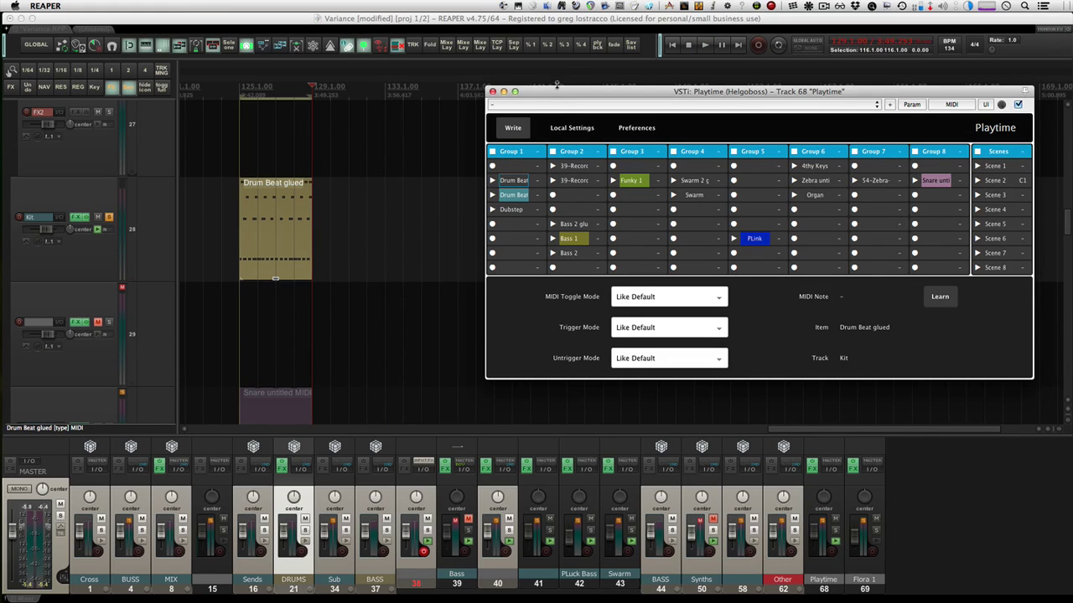
left_click_drag(559, 95, 550, 103)
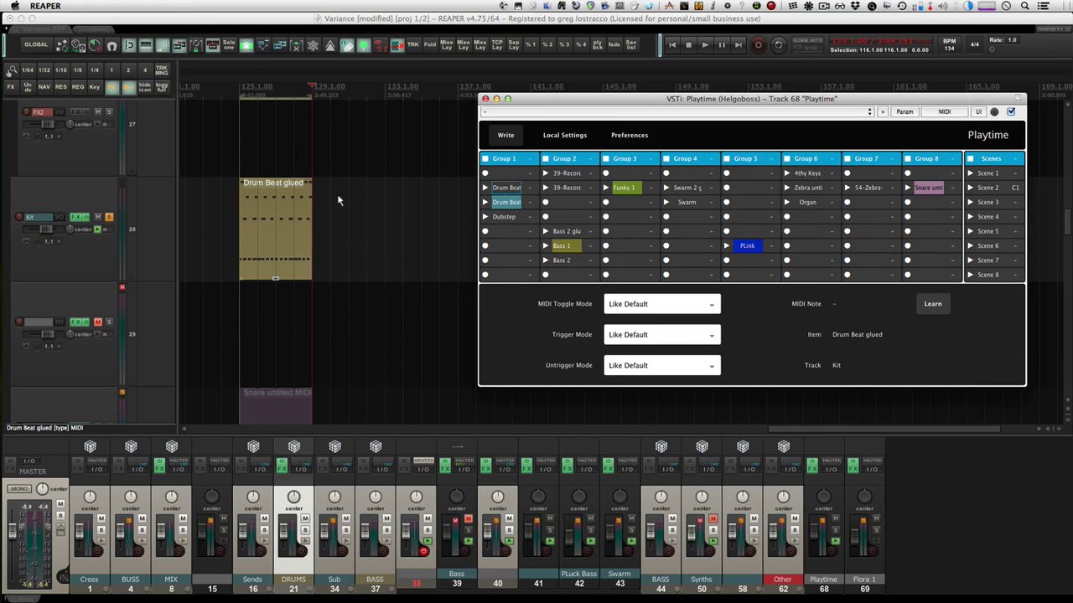
left_click(343, 226)
scroll(344, 241, "down", 3)
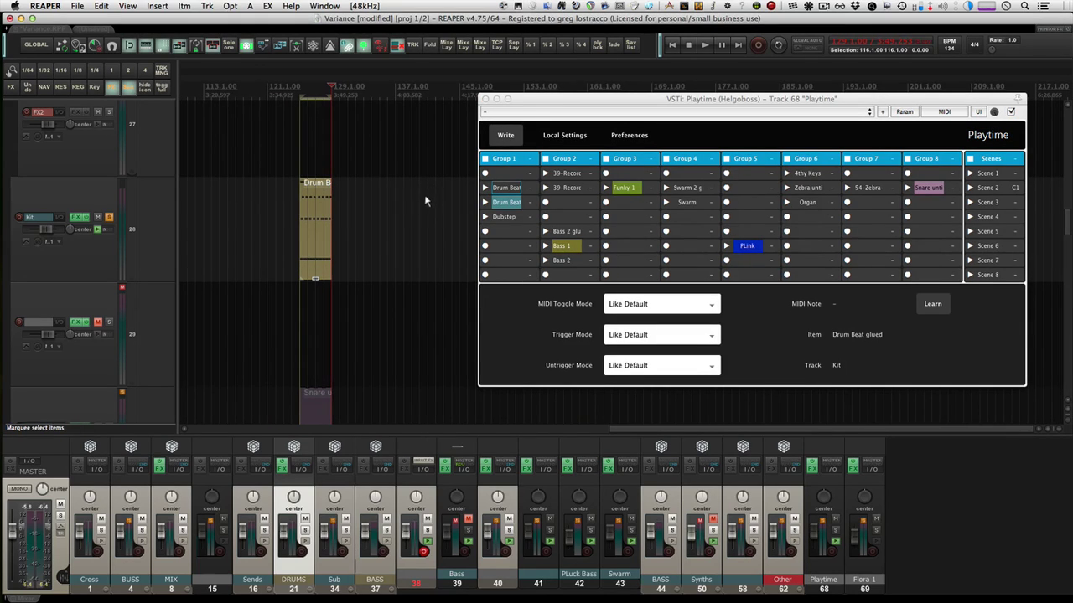
scroll(378, 211, "down", 2)
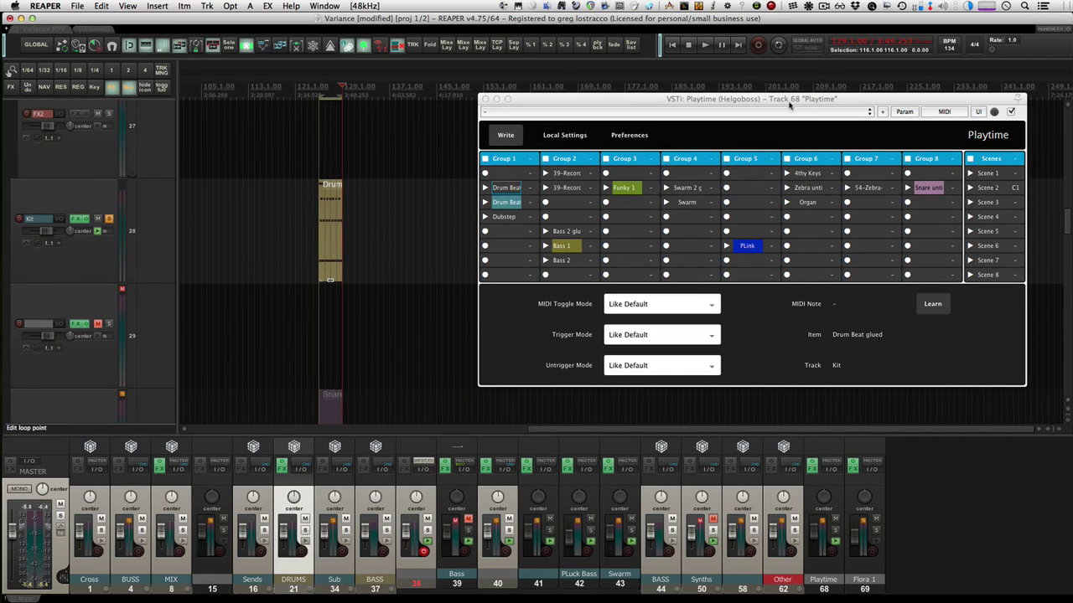
left_click_drag(776, 94, 770, 93)
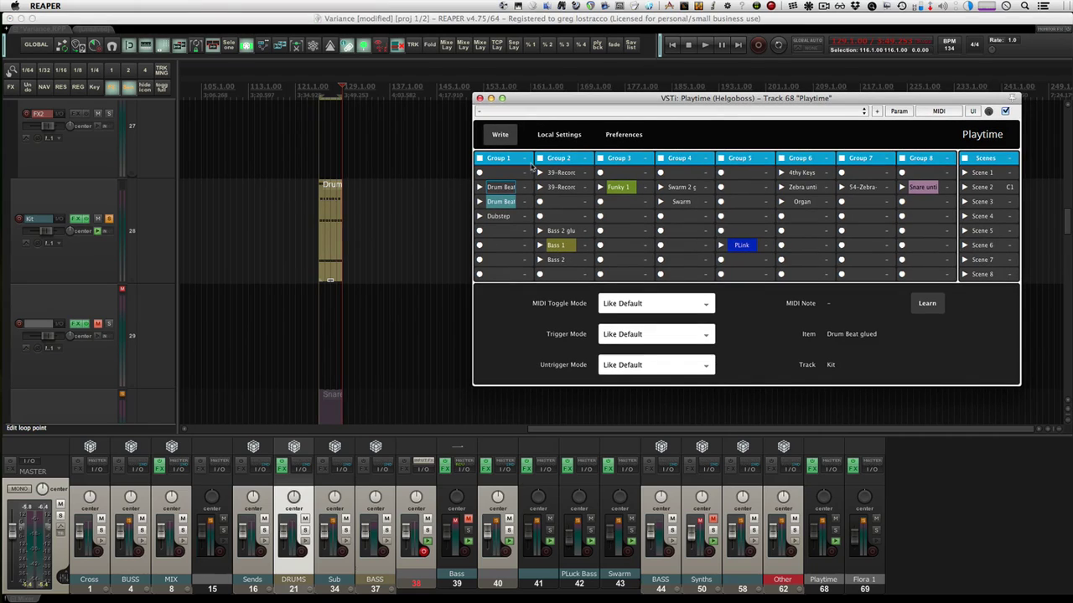
- Launch the Scene 2 clips Drum Beat in Group 1 and Funky 1 in Group 3, and unsolo the Kit track
left_click(480, 187)
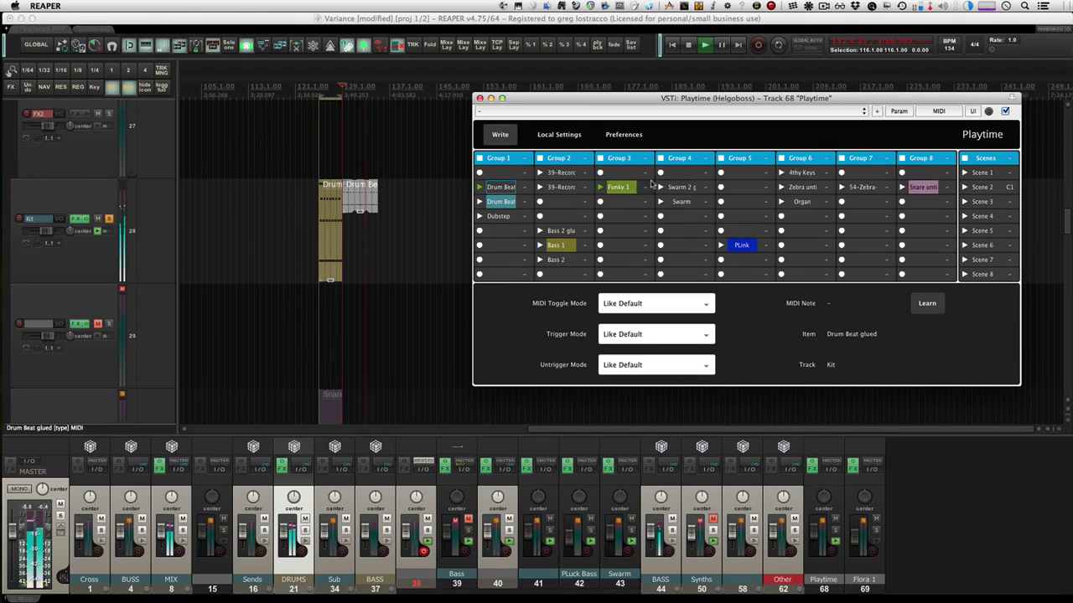
left_click(371, 268)
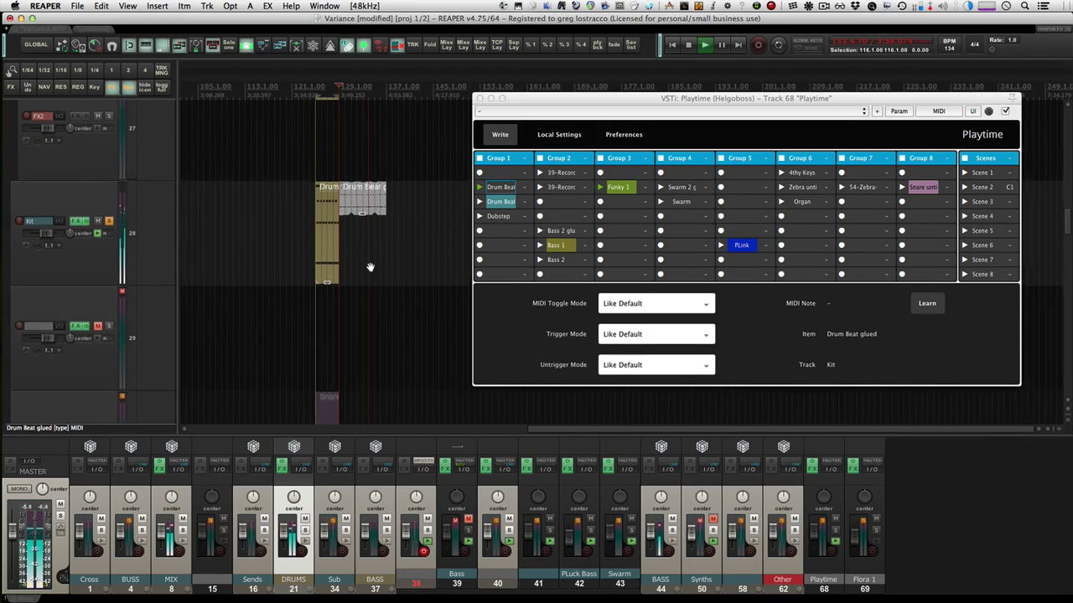
scroll(371, 268, "down", 2)
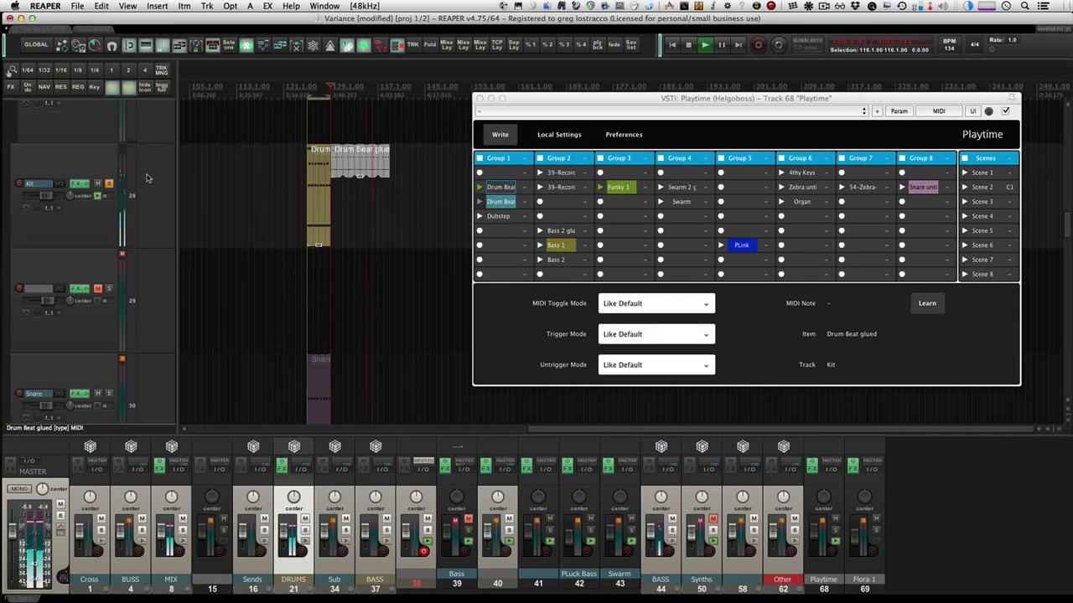
left_click(108, 183)
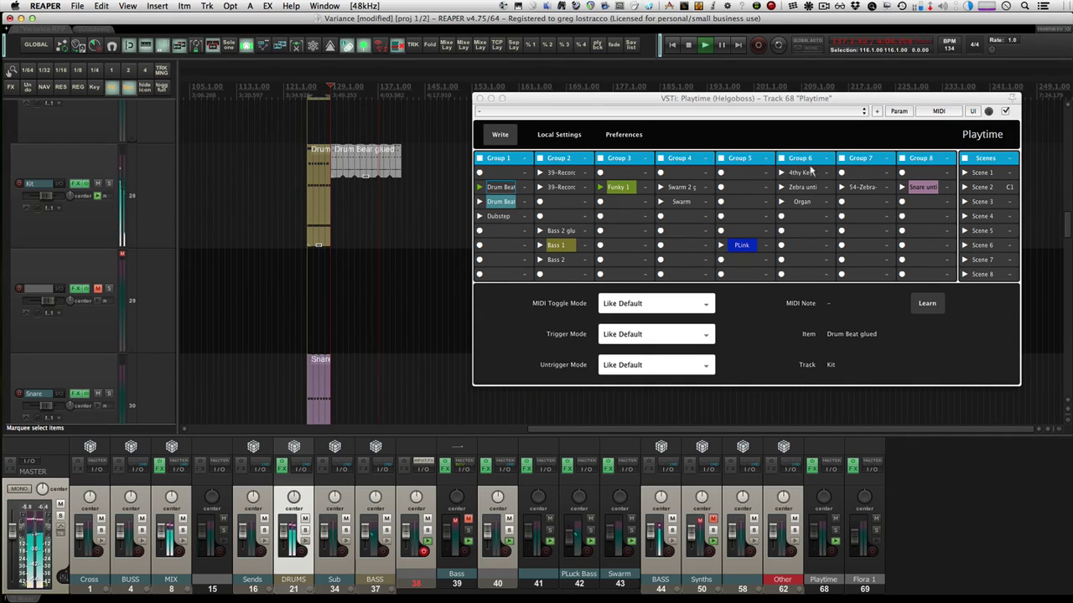
- Launch the Swarm 2 glued clip in Group 4 alongside the running clips and stop that group again
left_click(662, 187)
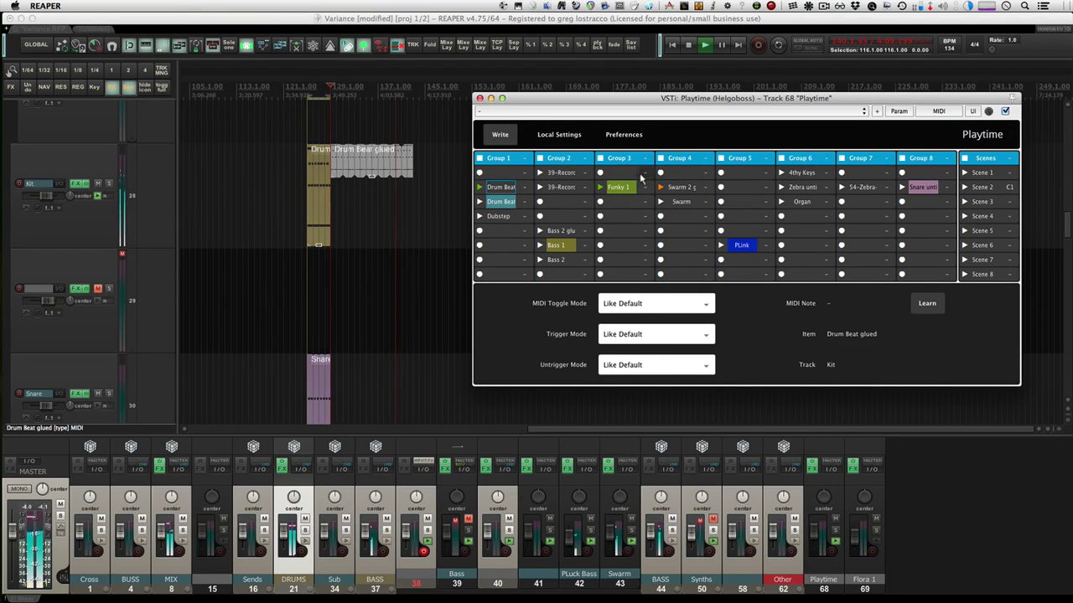
left_click_drag(362, 249, 284, 256)
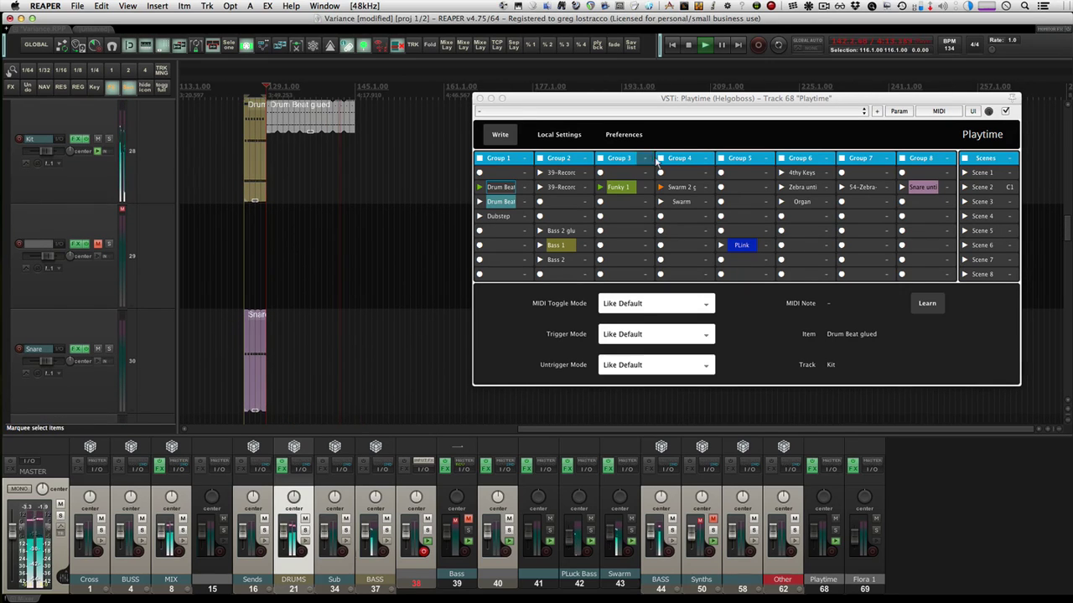
left_click(620, 161)
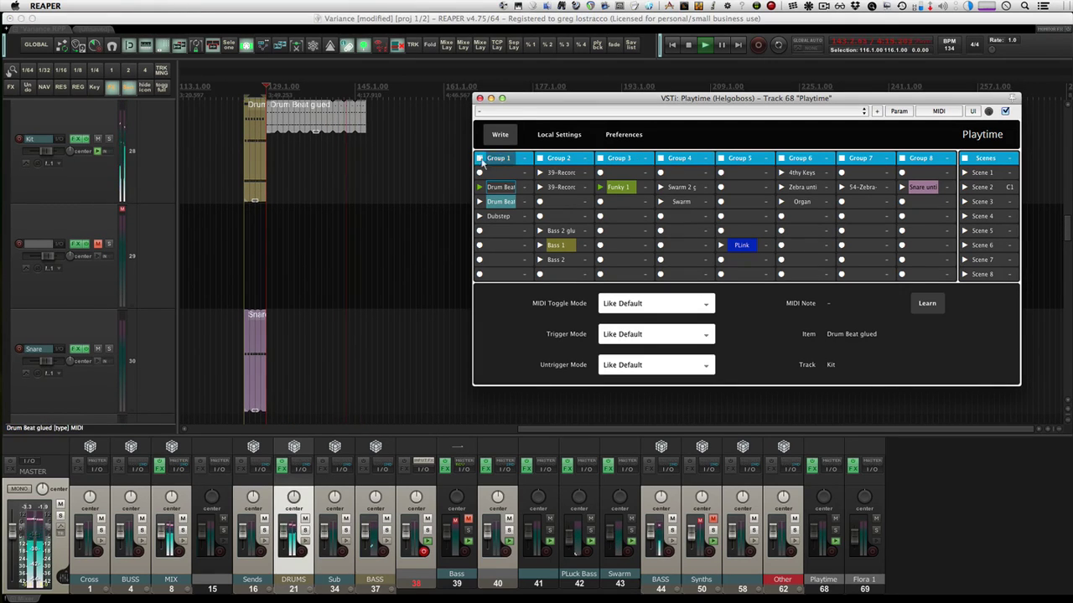
- Stop the remaining playback and shrink the tracks to minimum height for an overview of the arrangement
left_click(331, 221)
scroll(325, 237, "down", 3)
key("grave")
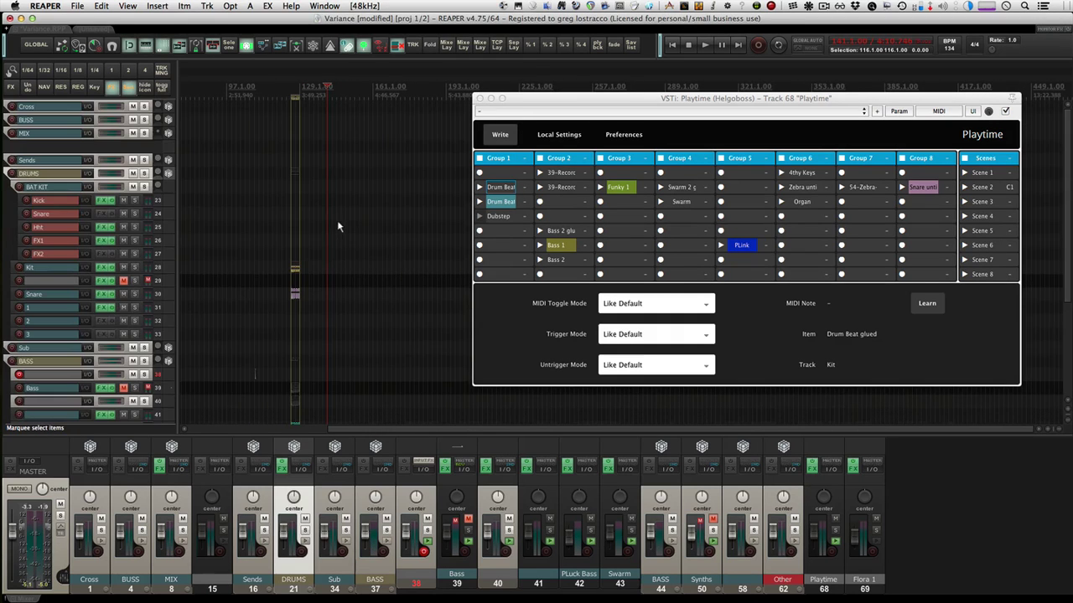
left_click_drag(305, 245, 304, 168)
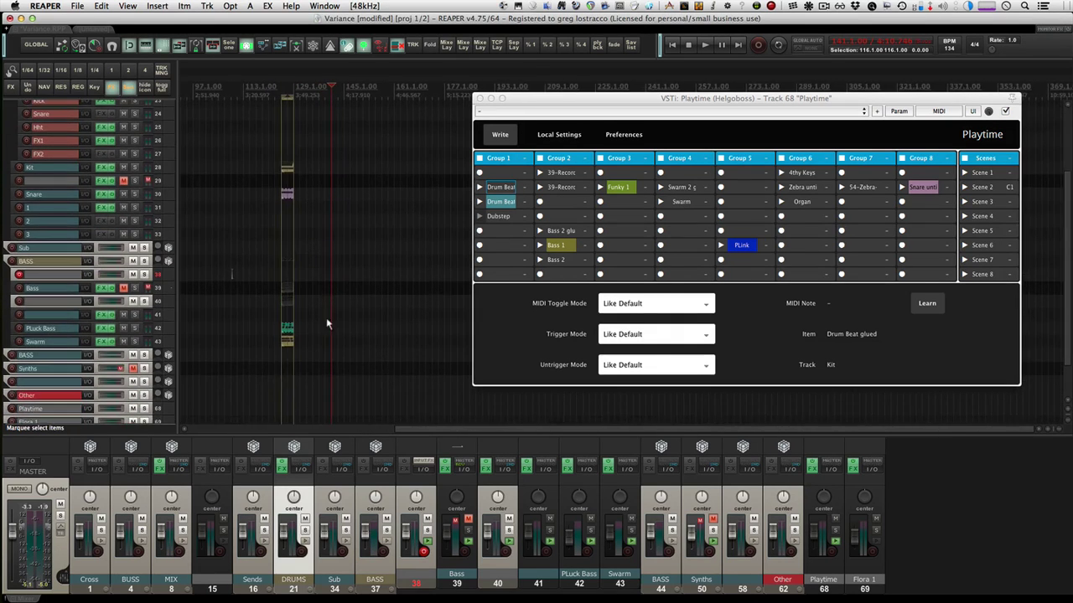
- Unmute the Bass track (track 39) and select its 38-Recorded MIDI item in the arrangement
left_click_drag(328, 321, 237, 418)
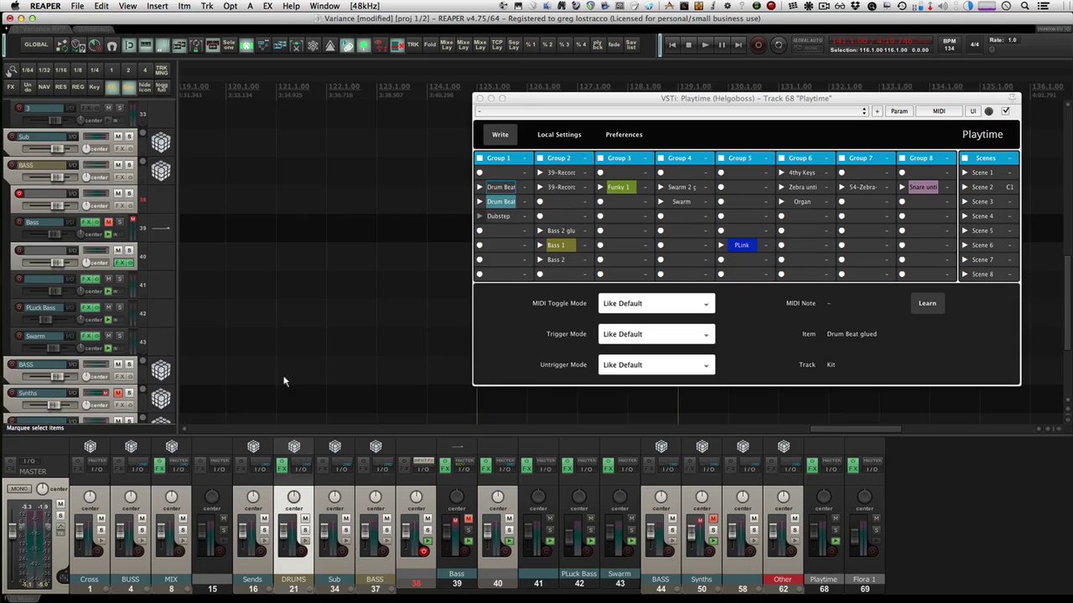
left_click_drag(297, 287, 346, 326)
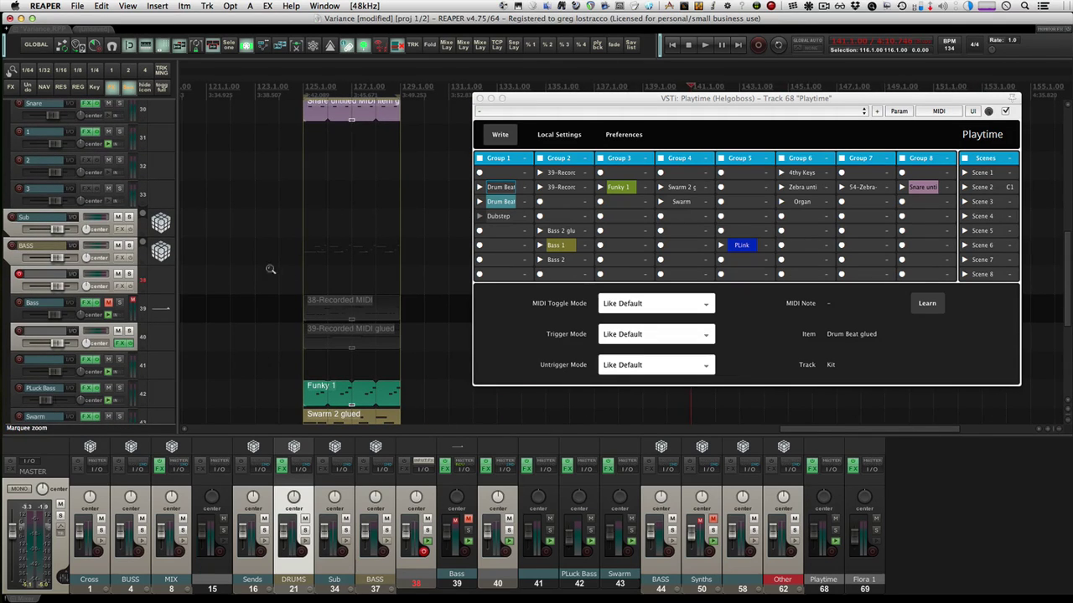
left_click_drag(269, 268, 399, 380)
left_click_drag(386, 341, 286, 411)
left_click(335, 318)
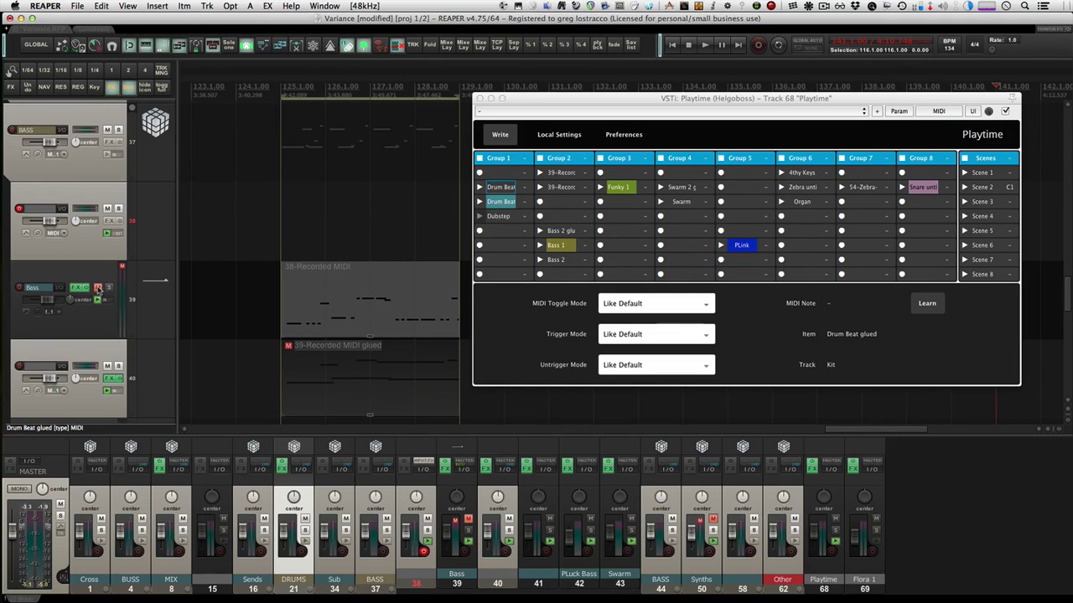
left_click(332, 307)
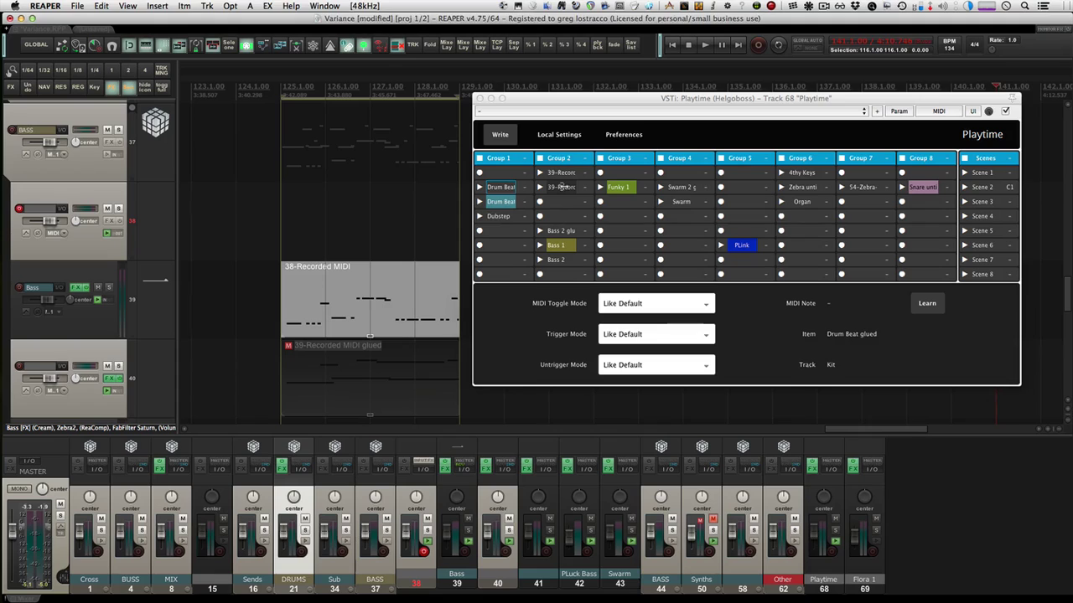
- Move Group 2's Scene 2 clip down to Scene 3 and fill the freed slot with the selected 38-Recorded MIDI item
left_click_drag(564, 187, 563, 194)
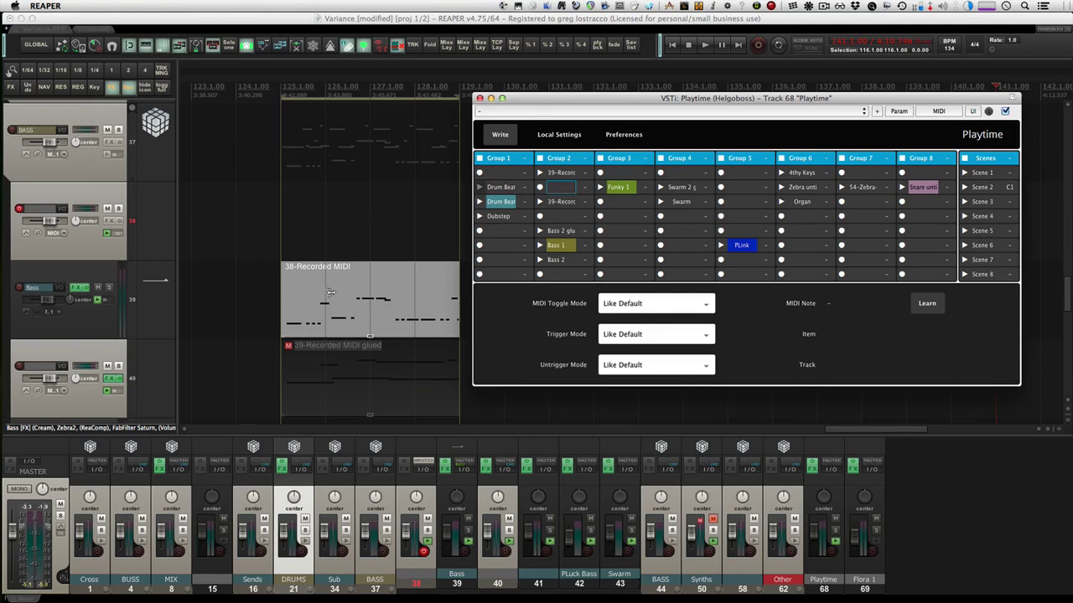
left_click(424, 220)
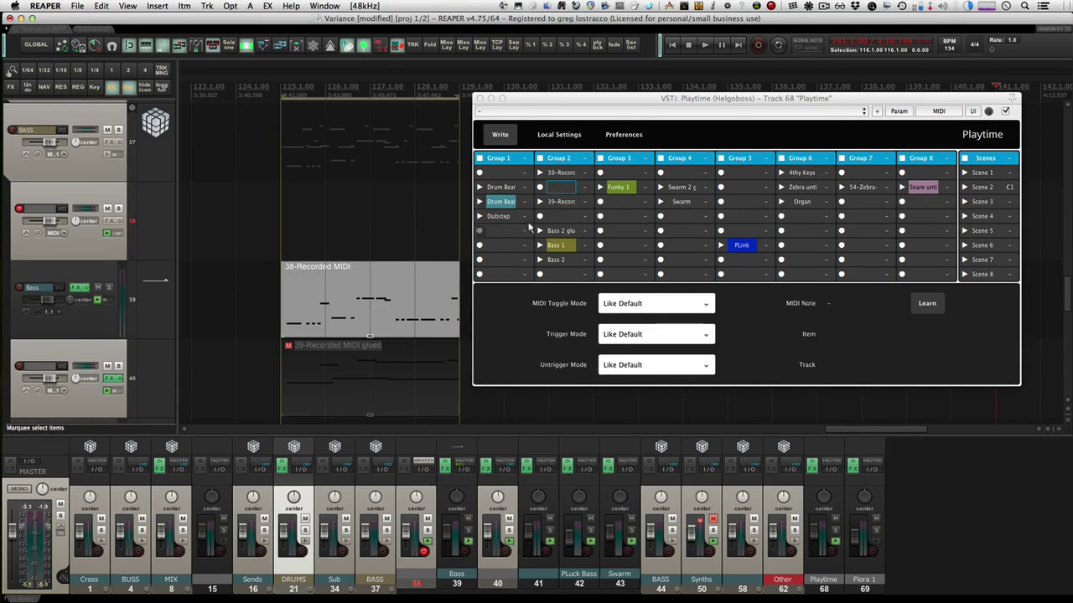
right_click(562, 187)
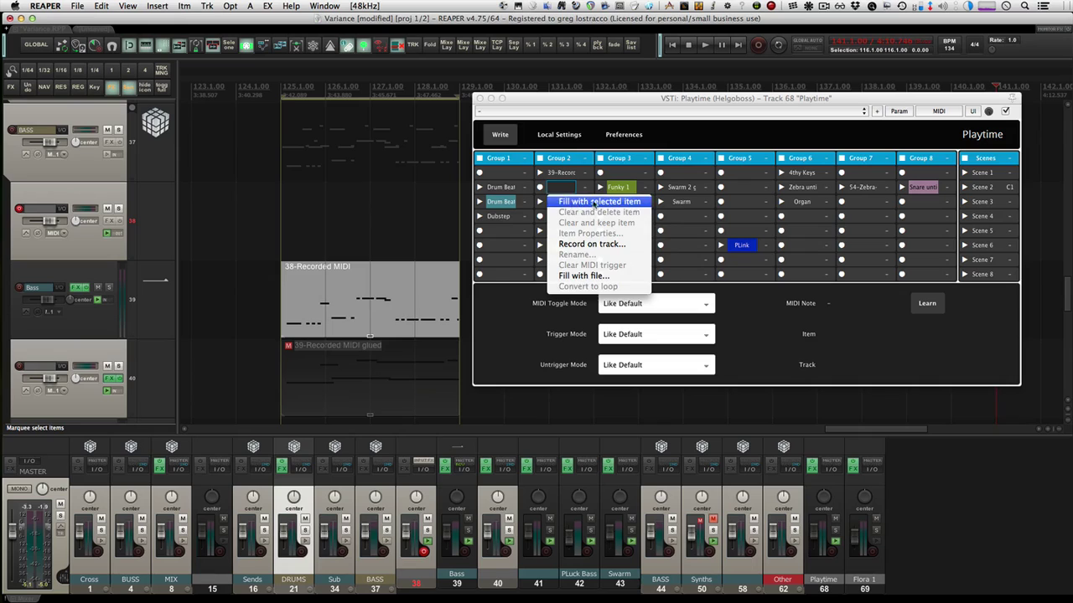
left_click(573, 201)
- Convert the new 38-Recorded MIDI clip in Group 2 to a loop and place the edit cursor at bar 129
right_click(561, 190)
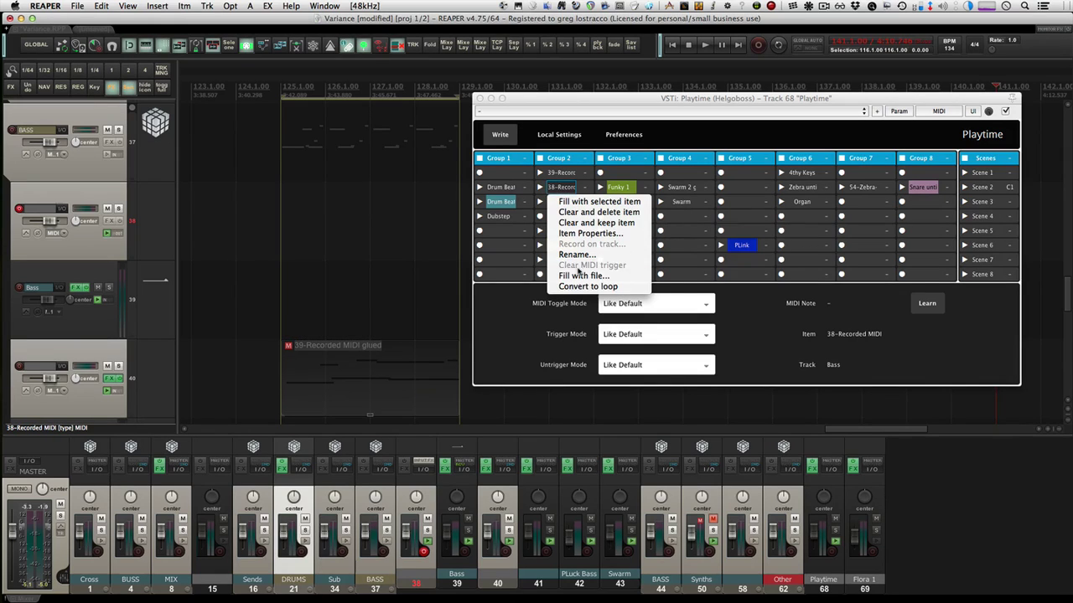
left_click(586, 288)
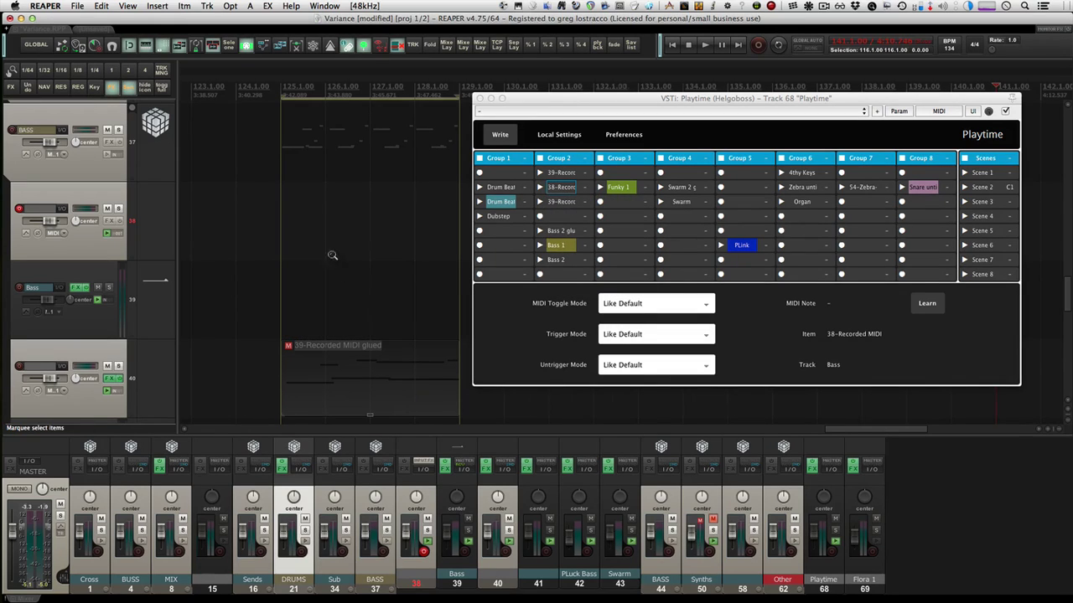
scroll(332, 255, "down", 3)
left_click(373, 233)
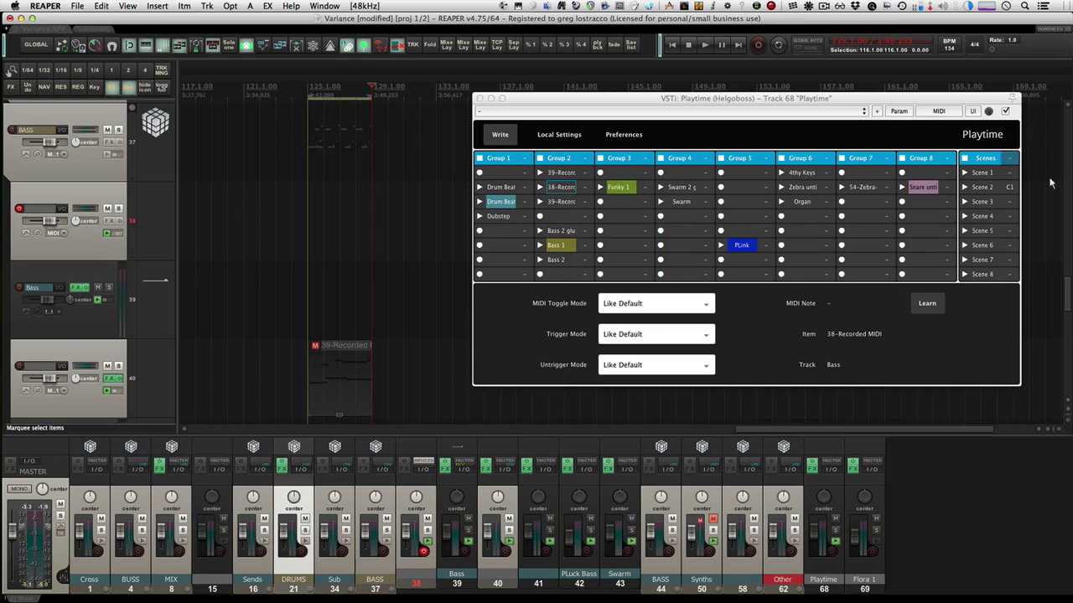
- Audition the Scene 2 Drum Beat clip in Group 1 together with the 38-Recorded MIDI clip in Group 2, and stop both
left_click(503, 202)
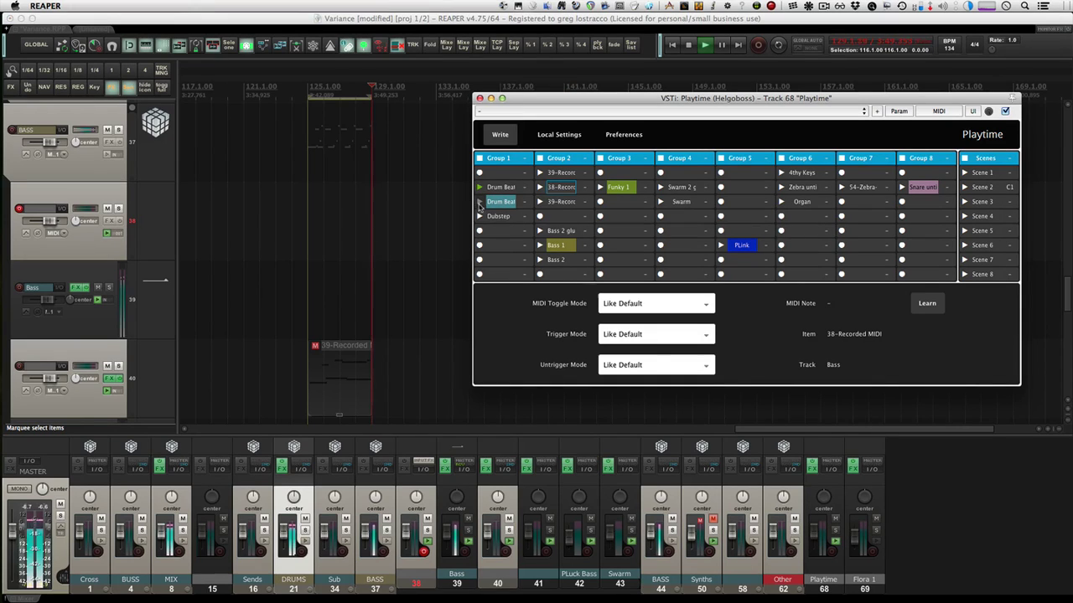
left_click(477, 189)
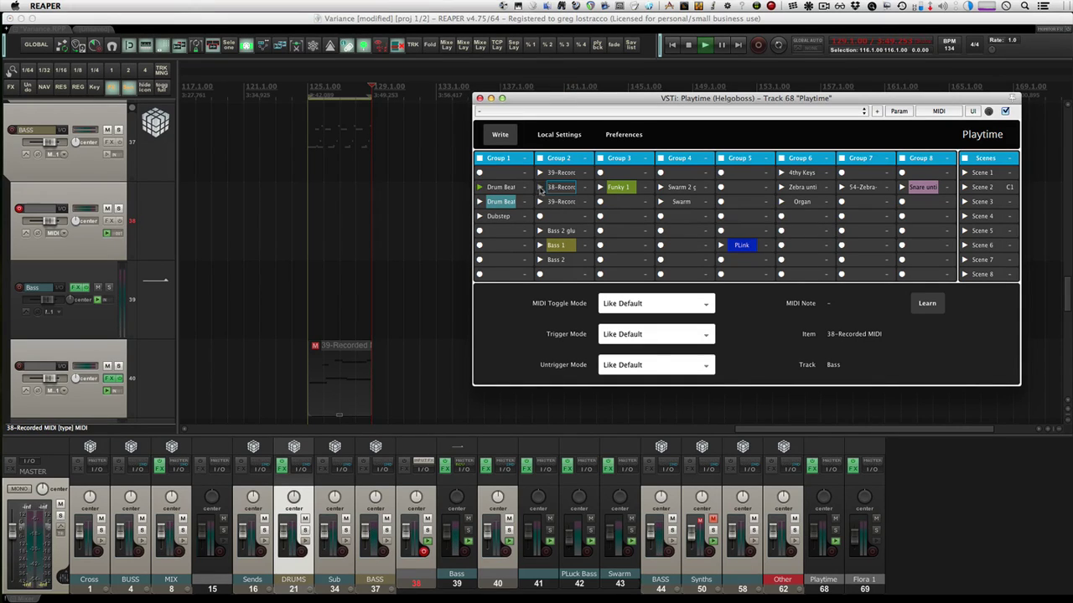
left_click(540, 188)
left_click(540, 188)
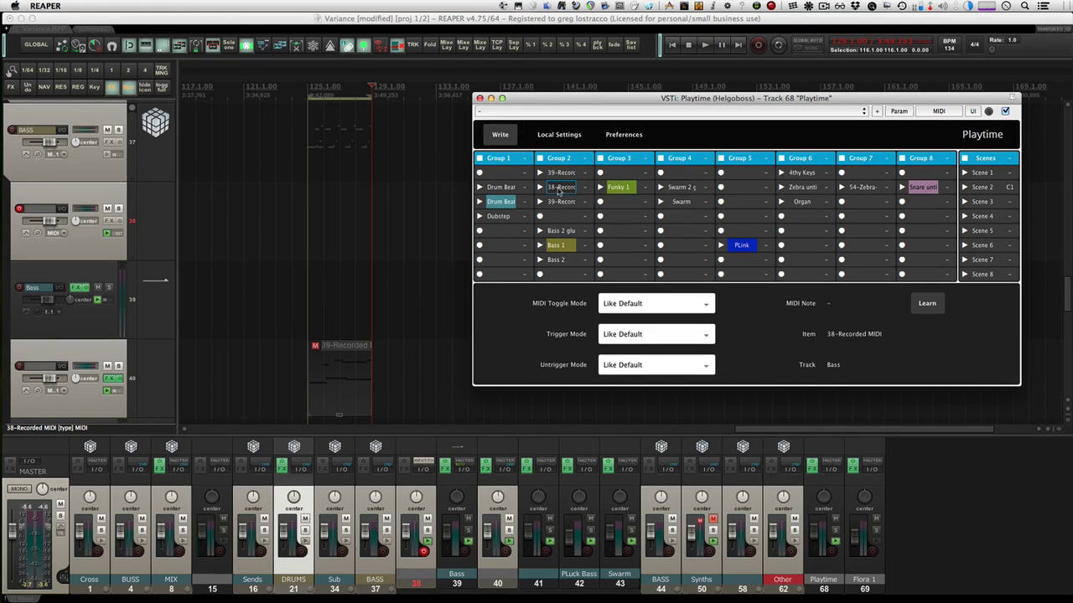
- Move the Scene 2 clips Drum Beat and 38-Recorded MIDI down to Scene 8, and Group 1's Scene 3 Drum Beat clip up to Scene 2
right_click(560, 191)
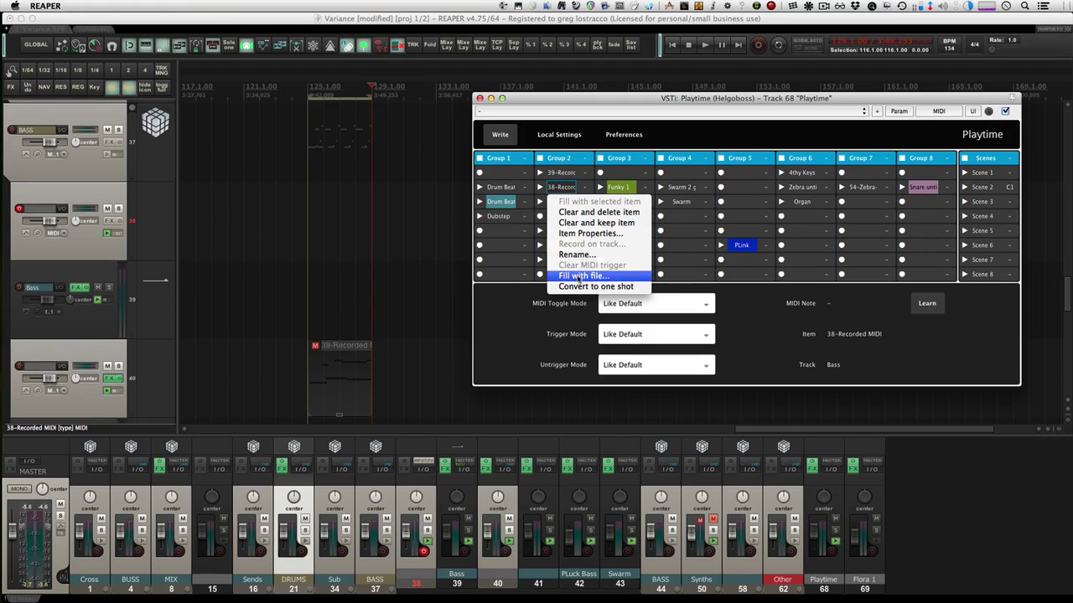
left_click(561, 186)
left_click(501, 189)
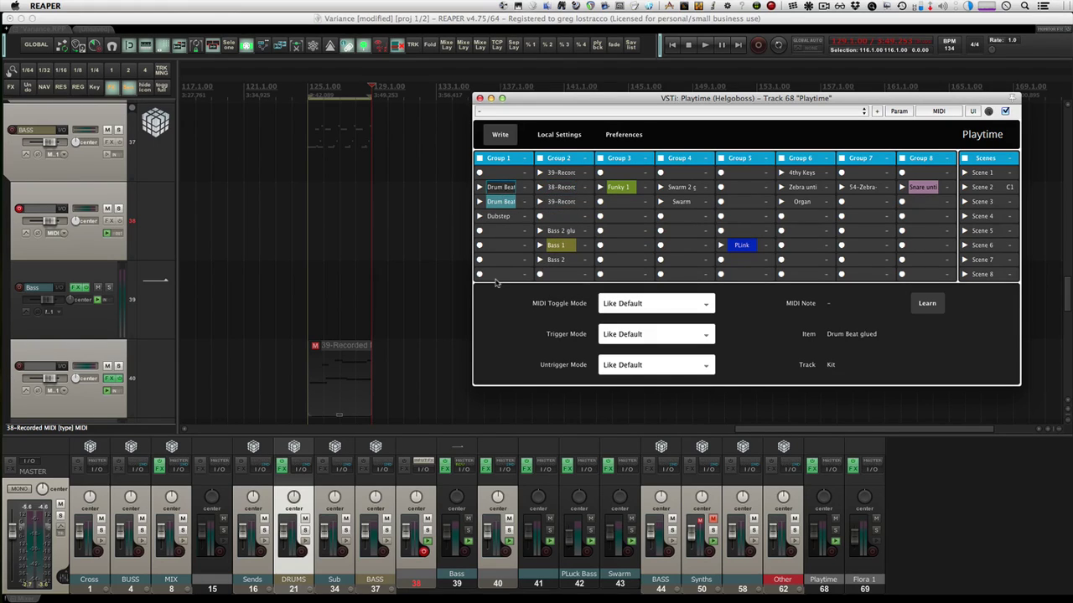
left_click_drag(495, 280, 496, 276)
left_click_drag(559, 187, 566, 276)
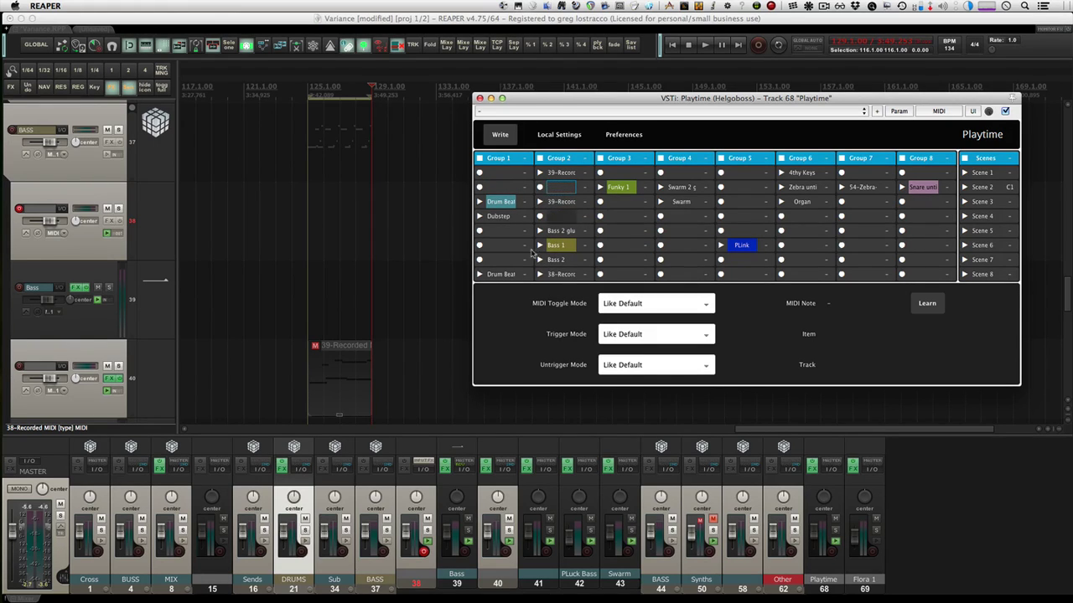
left_click(501, 201)
left_click_drag(501, 201, 502, 187)
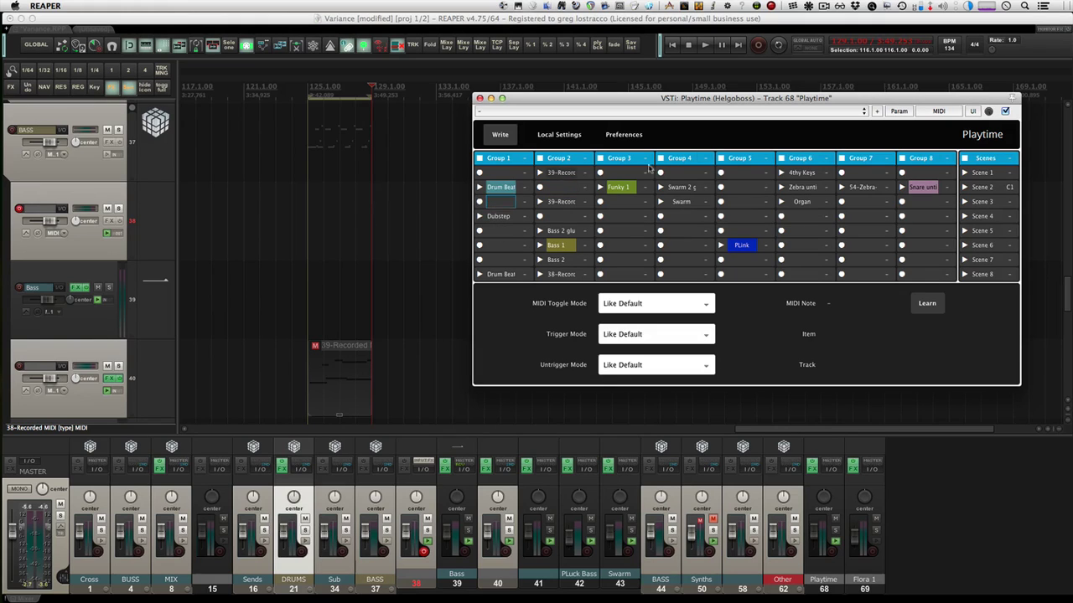
- Launch all of Scene 2, launch Scene 8 during playback, and stop the transport
left_click(964, 187)
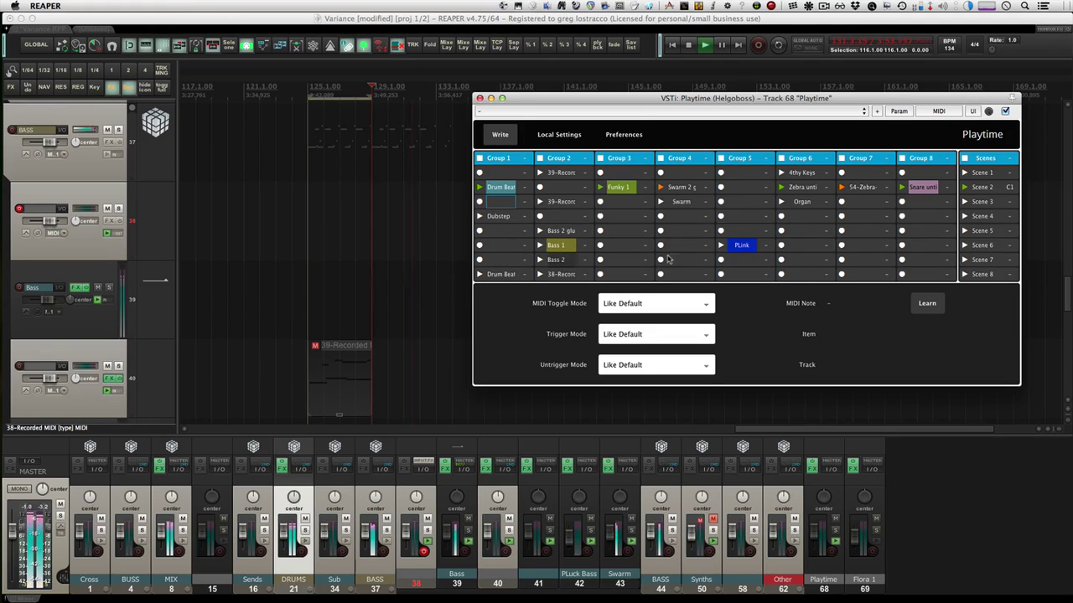
left_click(965, 274)
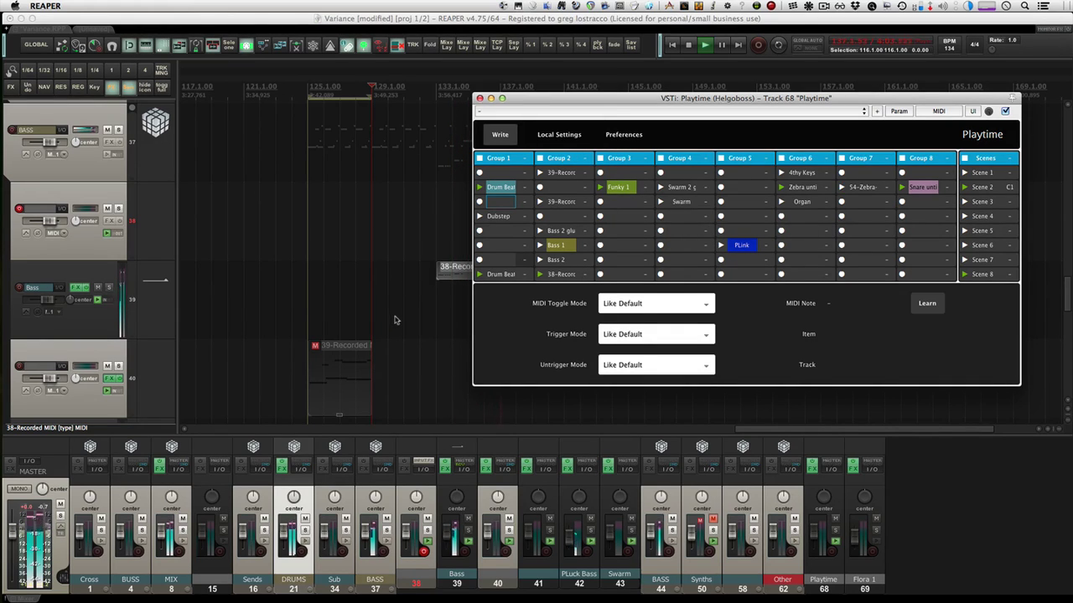
left_click(399, 276)
key("space")
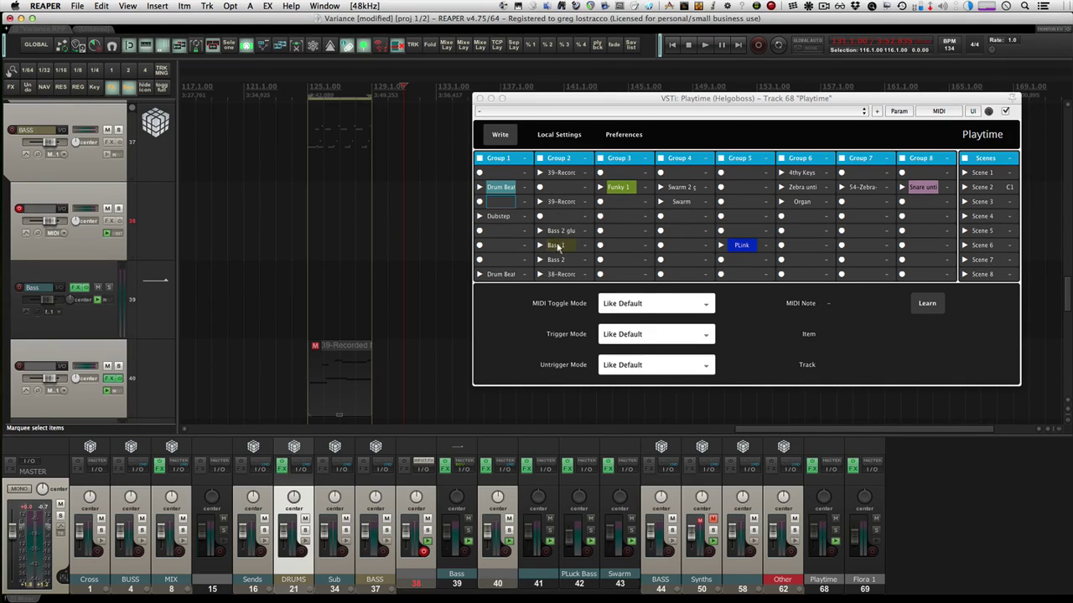
- Open the Funky 1 clip of Group 3 in the MIDI editor to examine its notes, and close the editor
left_click(616, 187)
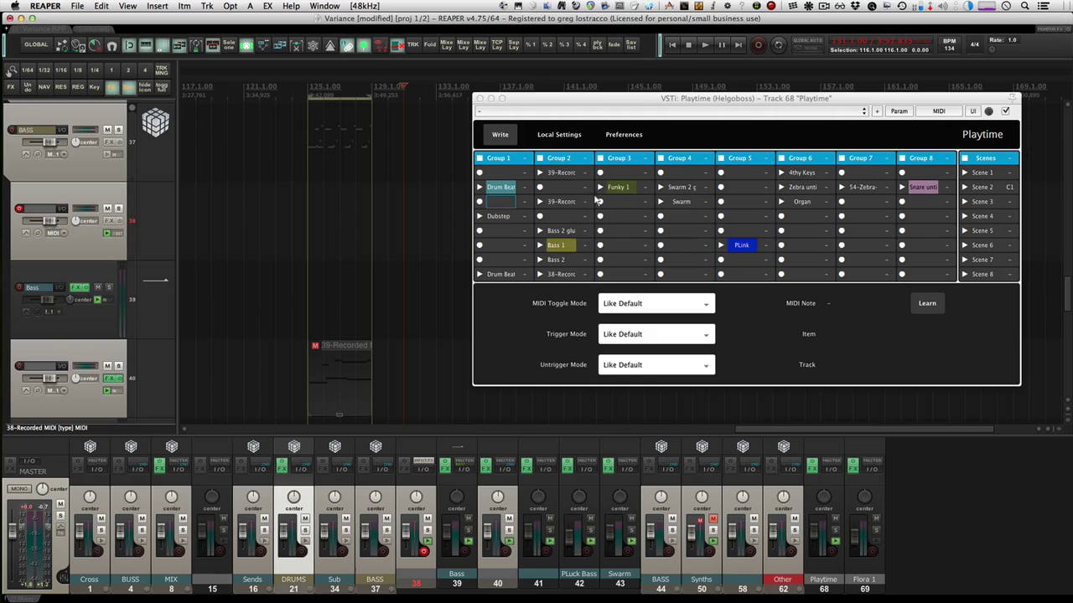
double_click(625, 189)
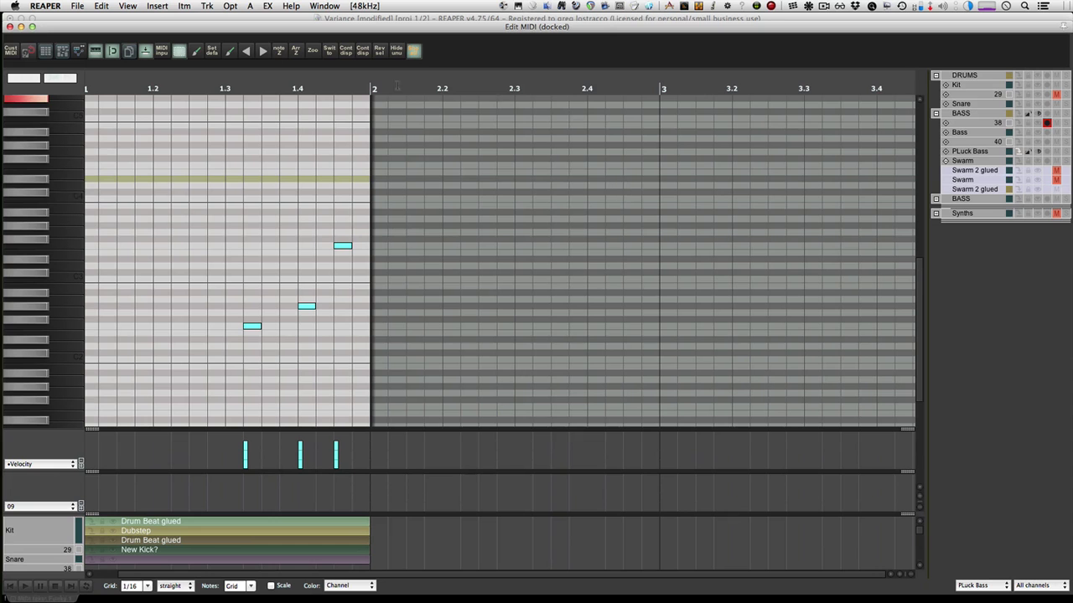
left_click(10, 26)
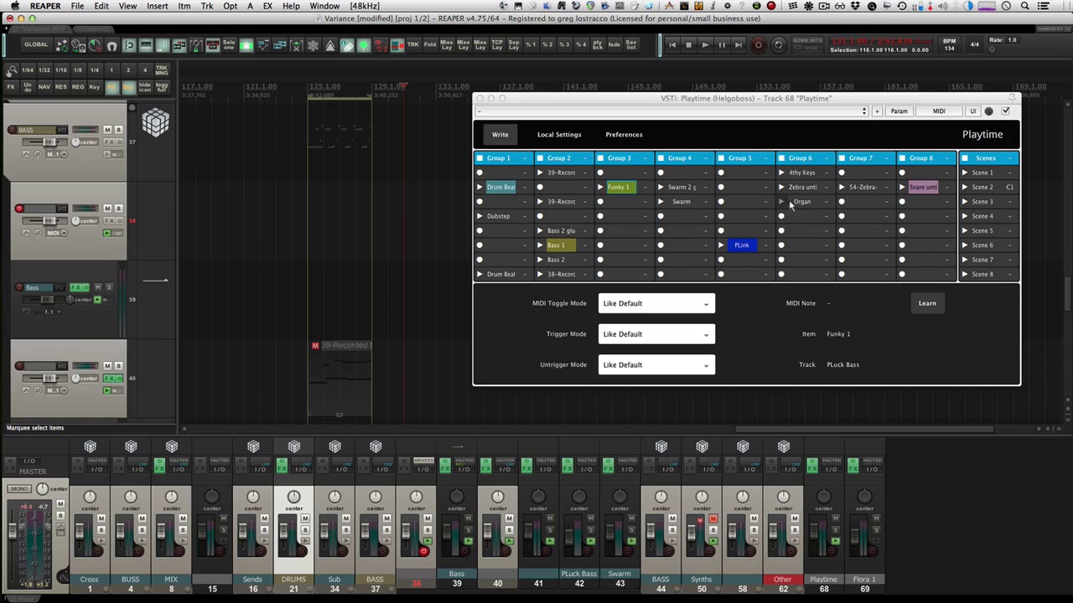
left_click_drag(780, 99, 794, 114)
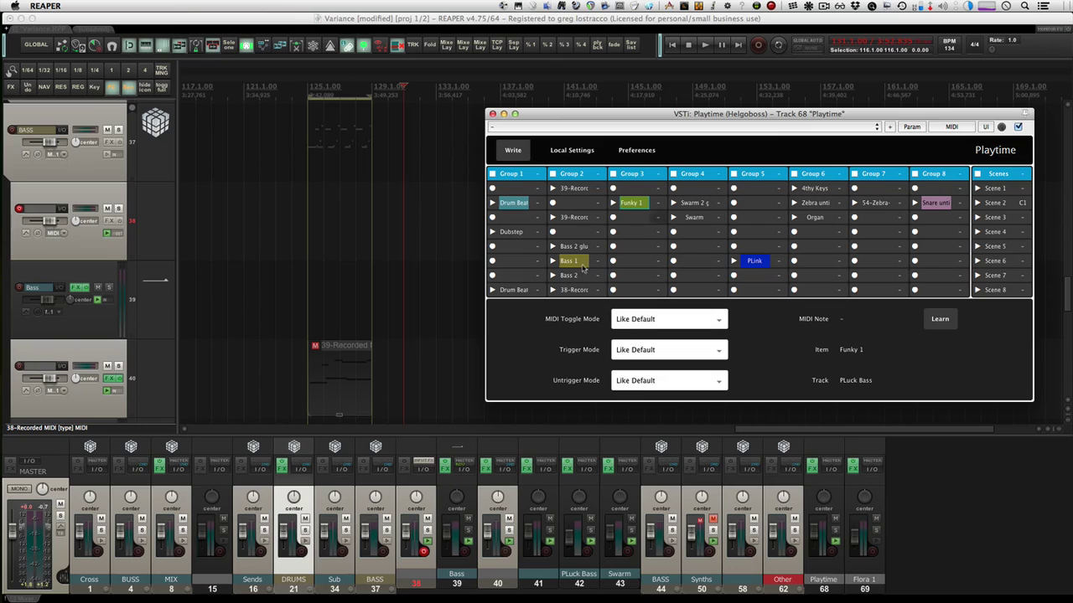
left_click(378, 217)
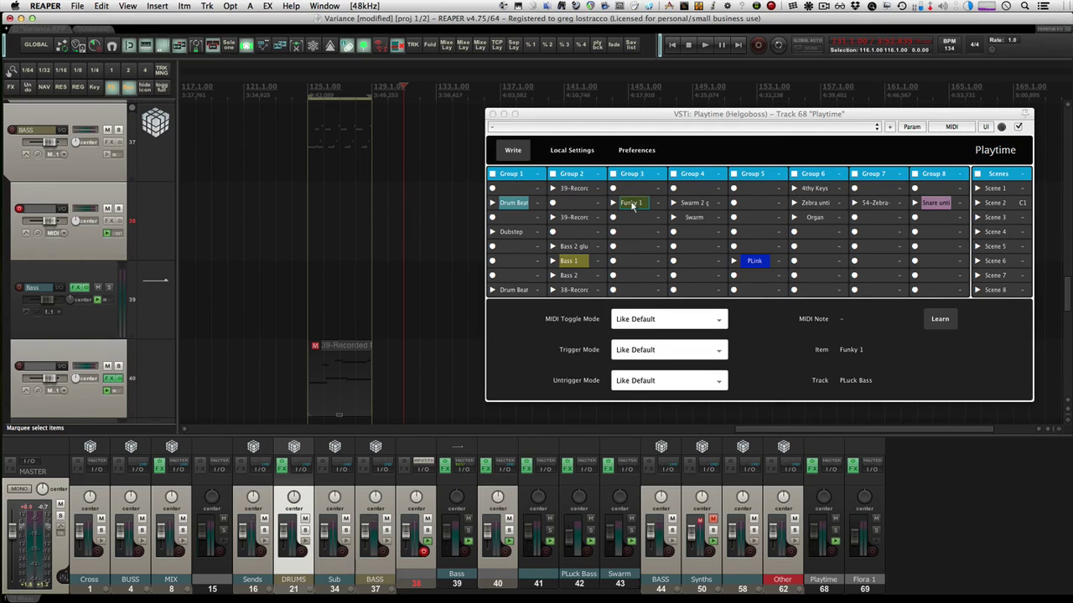
left_click(645, 211)
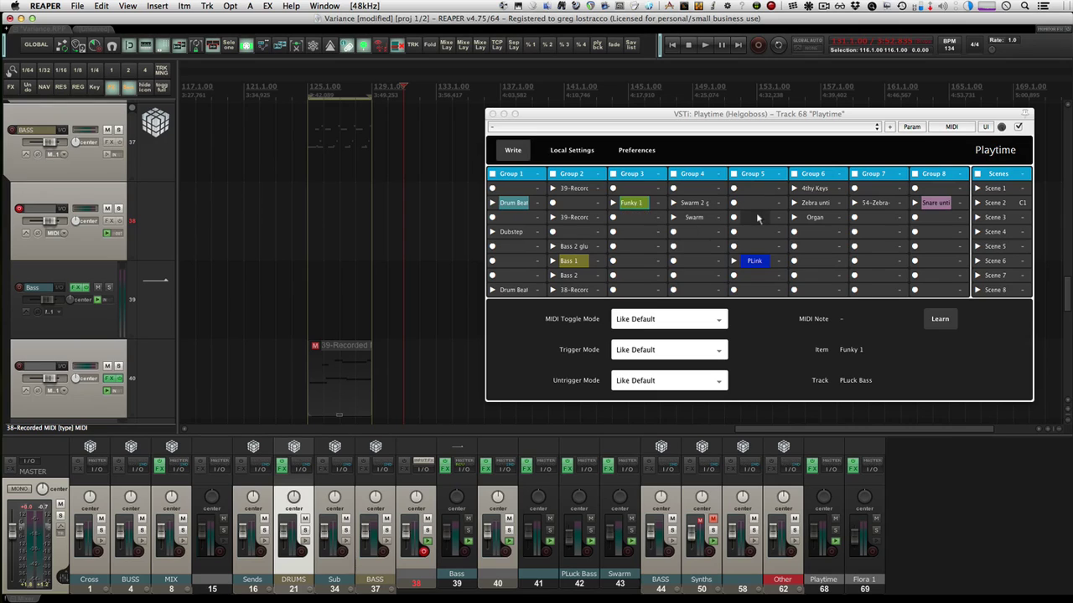
left_click(509, 151)
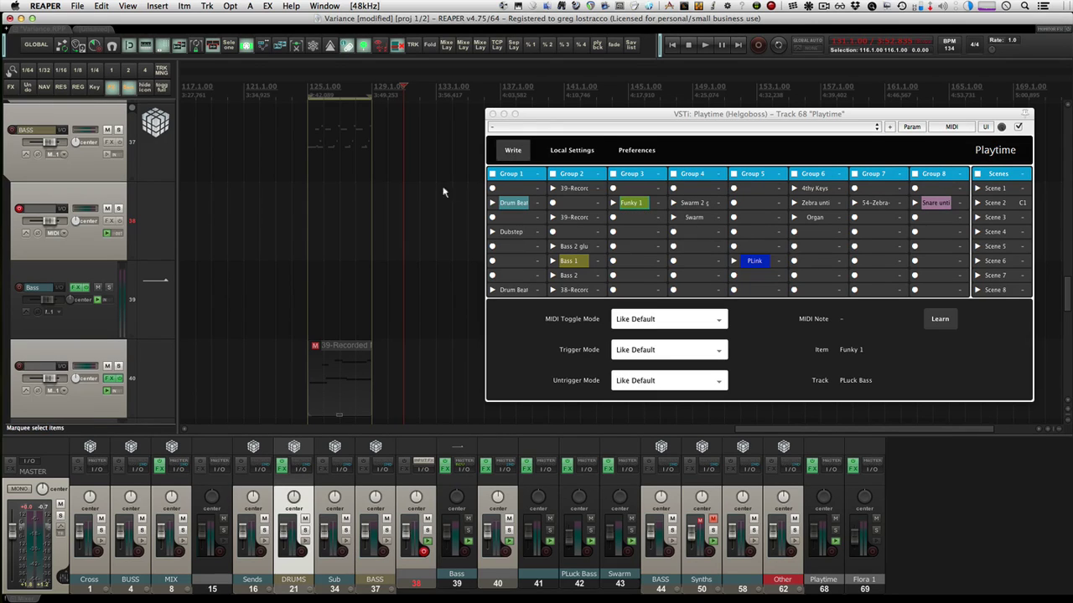
scroll(417, 194, "down", 5)
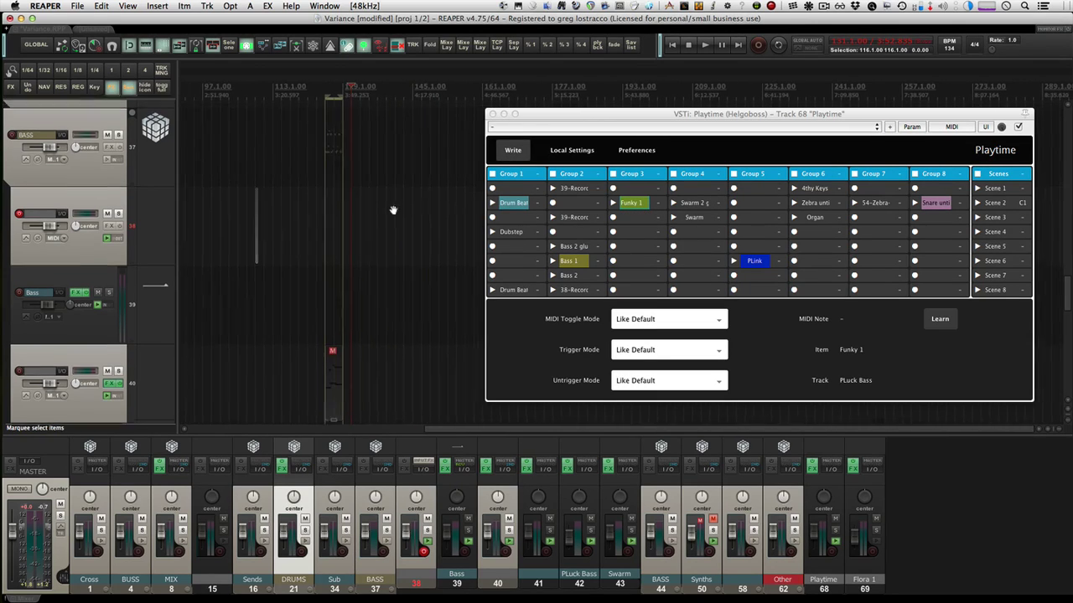
left_click_drag(555, 113, 540, 155)
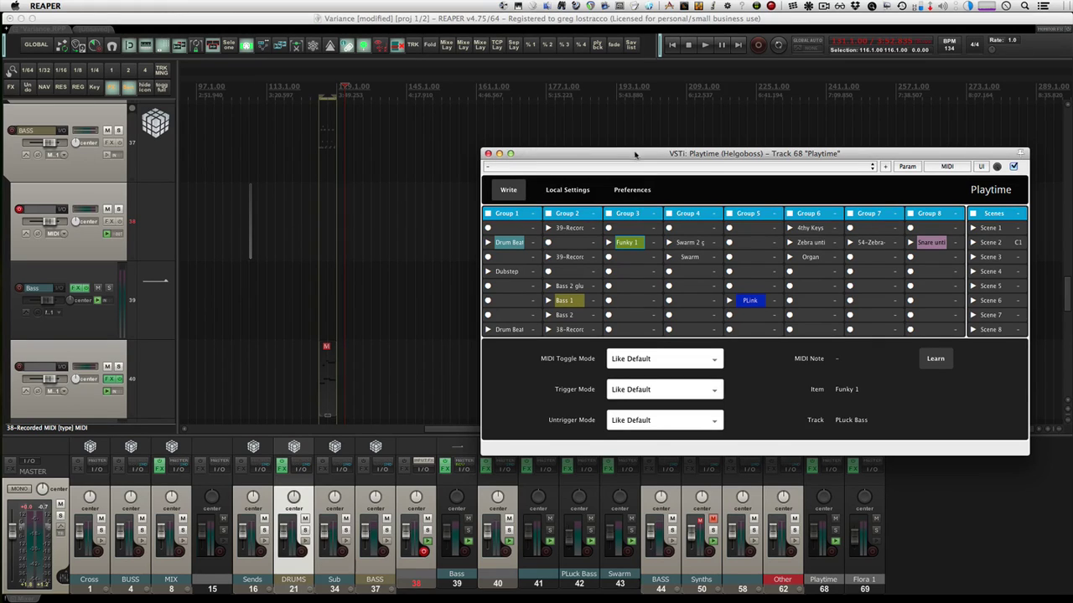
left_click_drag(635, 154, 621, 159)
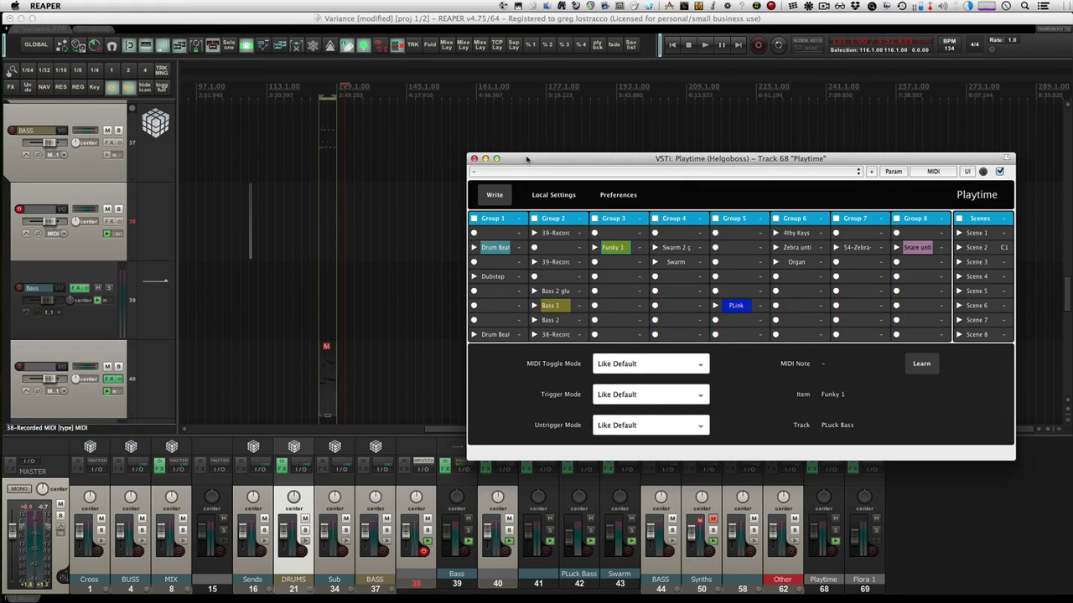
left_click_drag(526, 159, 542, 129)
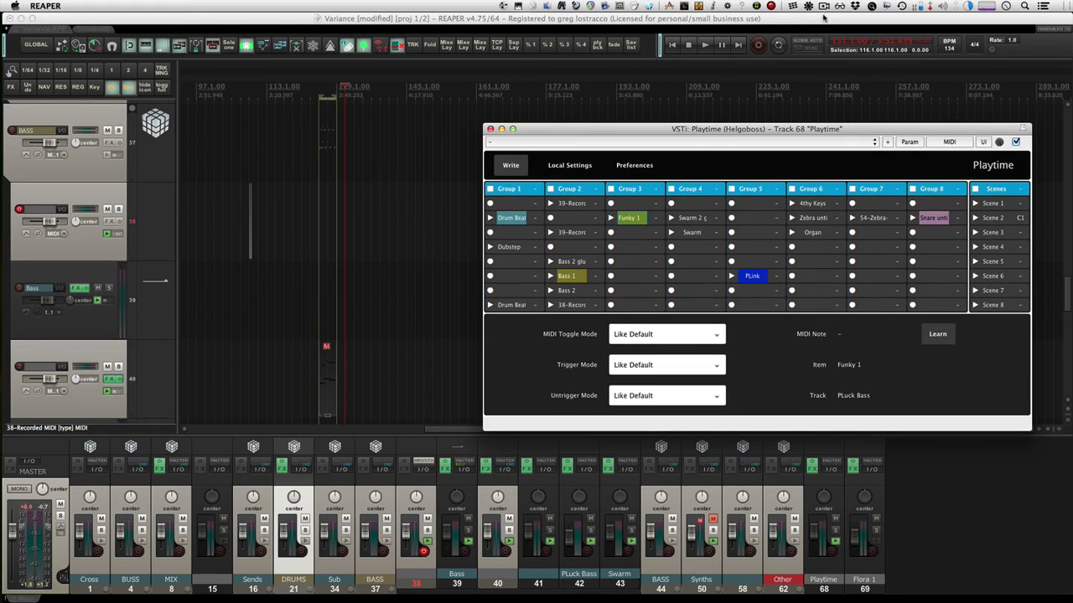